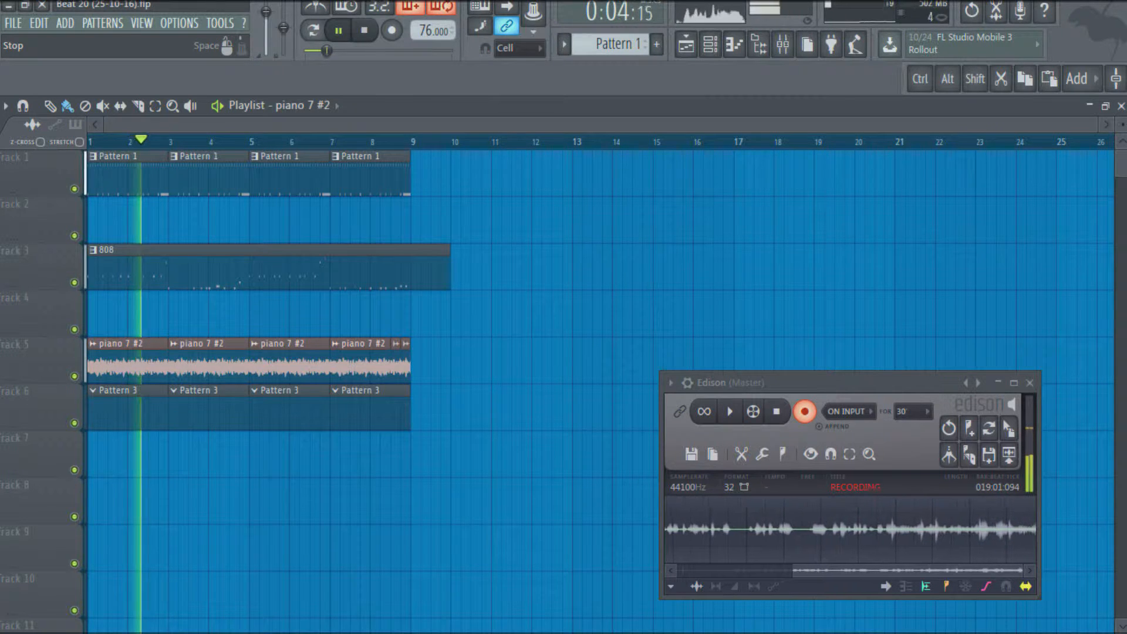
Stop playback and examine the mixer, the channel rack and the first channel's notes in the piano roll.
click(364, 30)
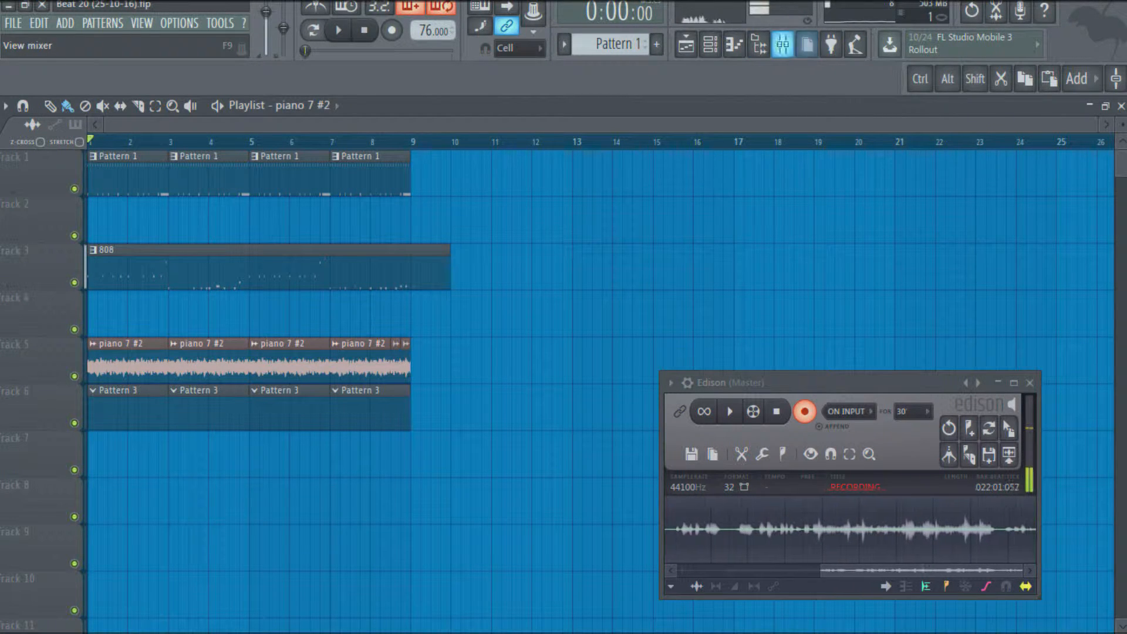
click(783, 44)
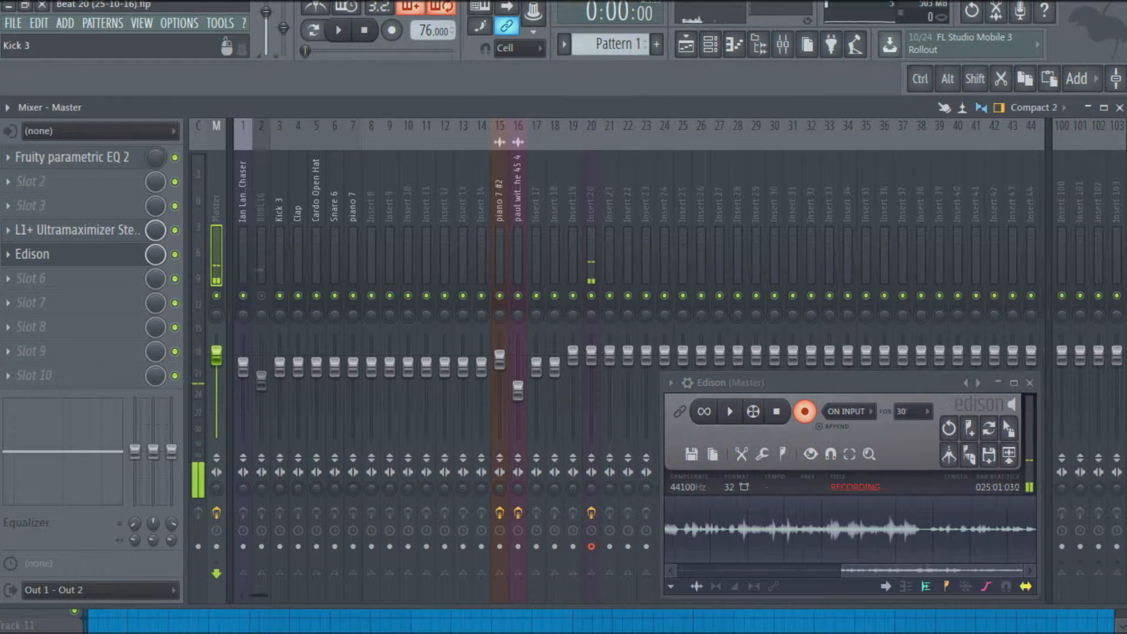
click(709, 44)
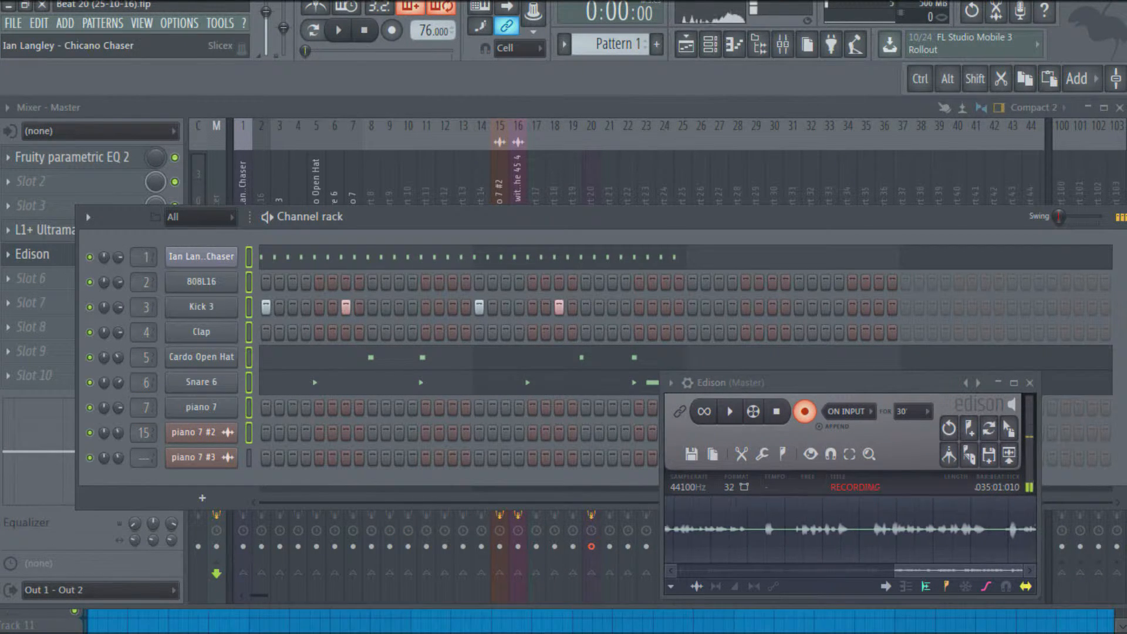
click(416, 258)
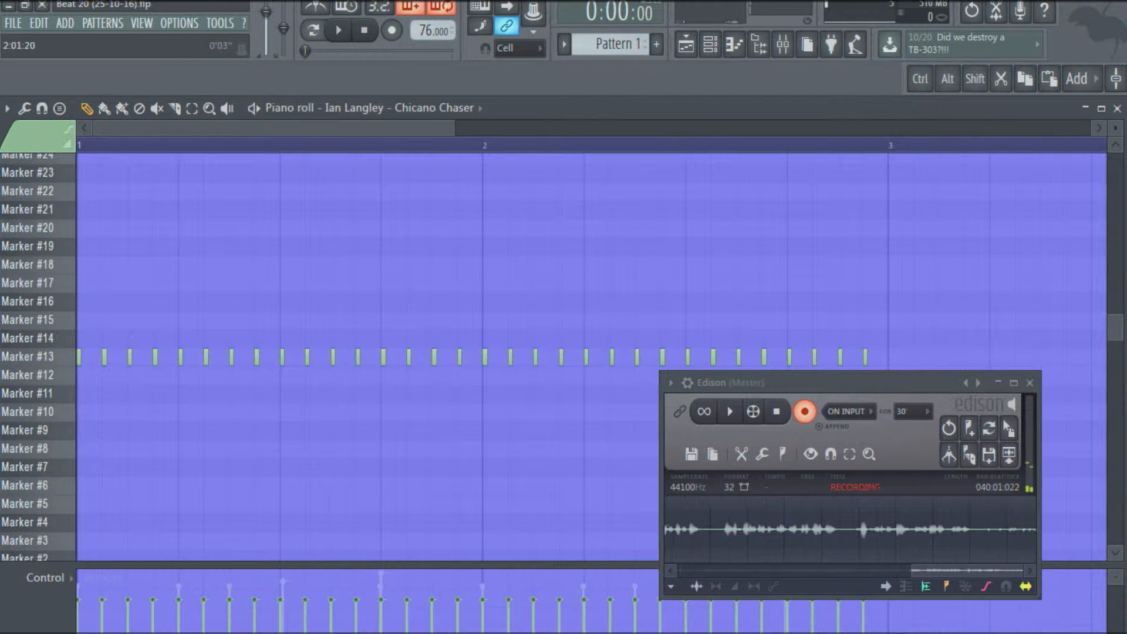
click(687, 44)
click(711, 44)
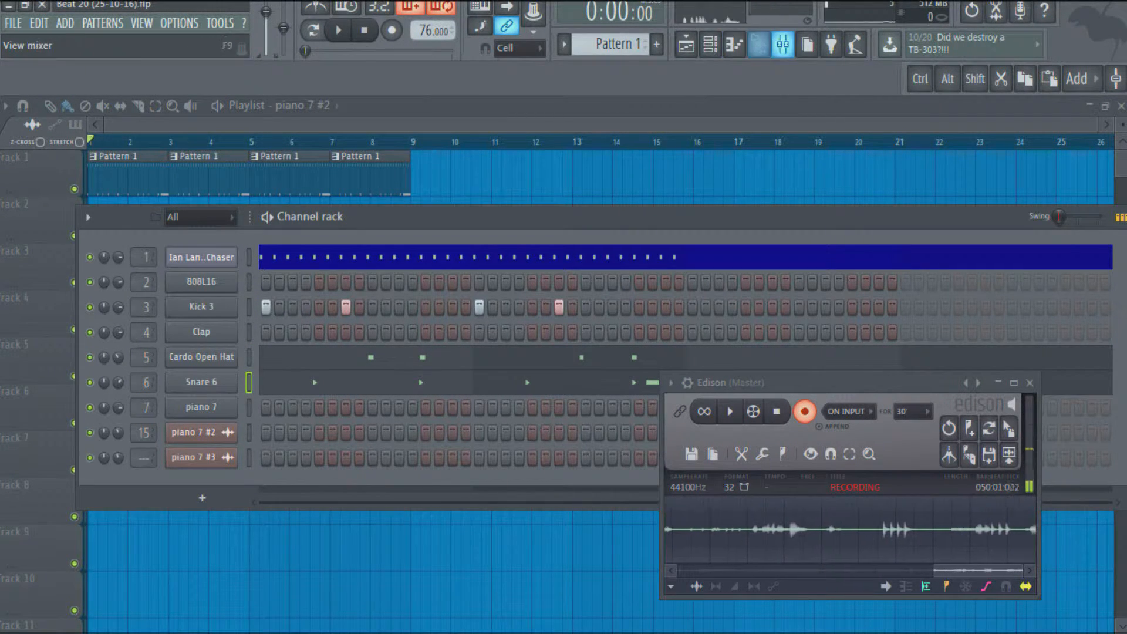
Inspect the mixer inserts and briefly play the beat with the Snare 6 track selected to check its signal.
click(783, 44)
scroll(334, 253, down, 7)
scroll(335, 252, up, 6)
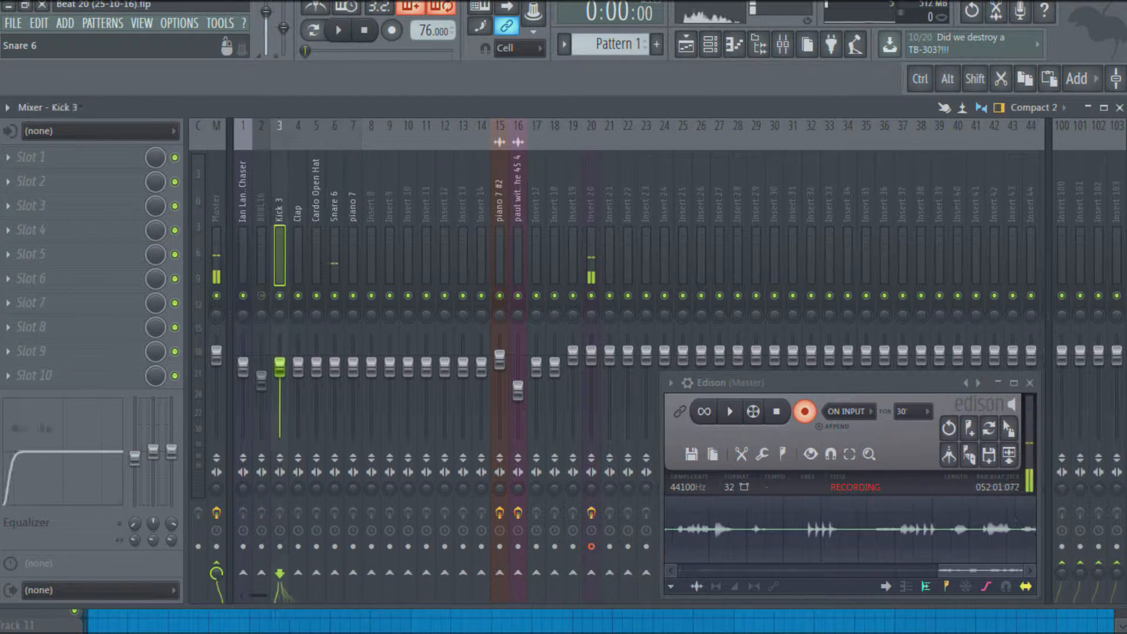
scroll(334, 252, down, 2)
scroll(334, 252, down, 9)
key(space)
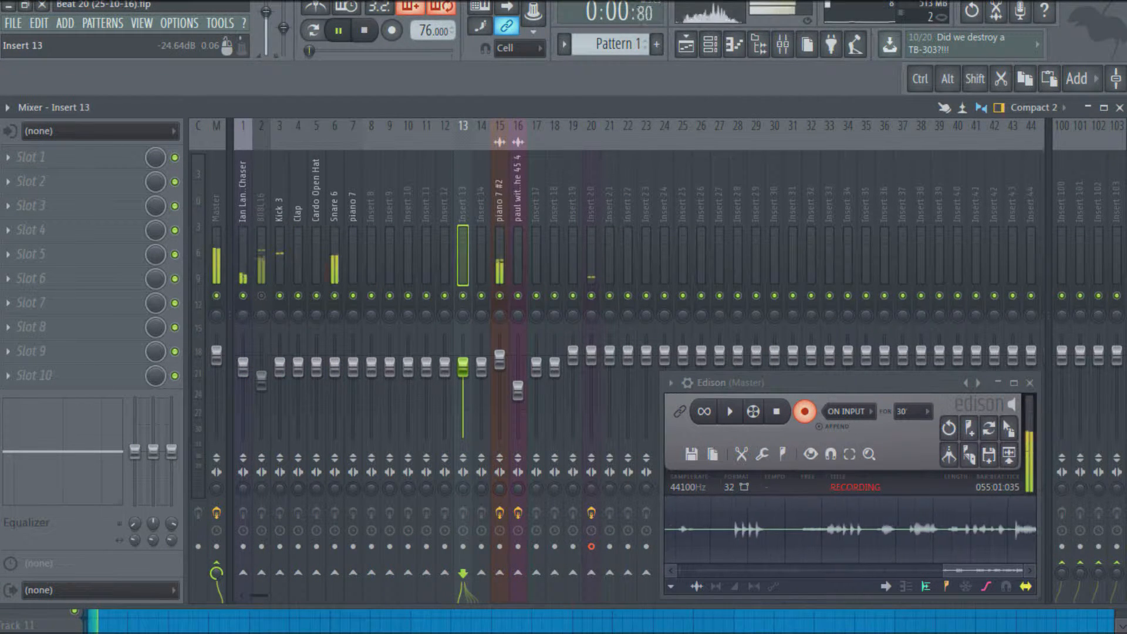
click(334, 252)
key(space)
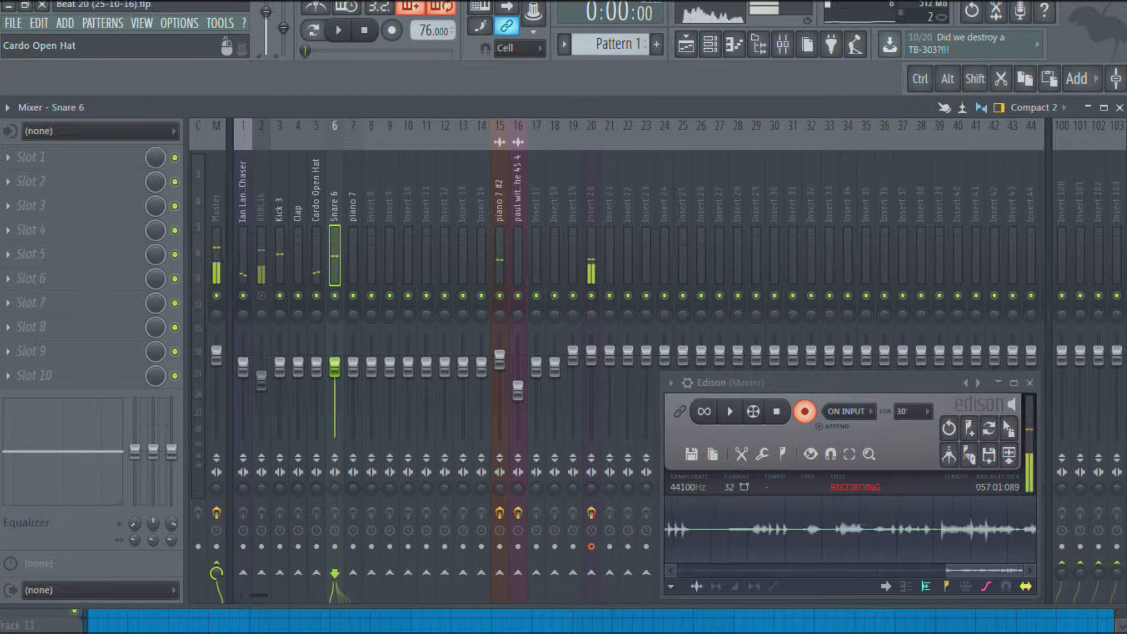
Review the Split mixer tracks option in the WAV export settings for Beat 20 (25-10-16).wav and close them without rendering.
click(13, 23)
mouse_move(117, 164)
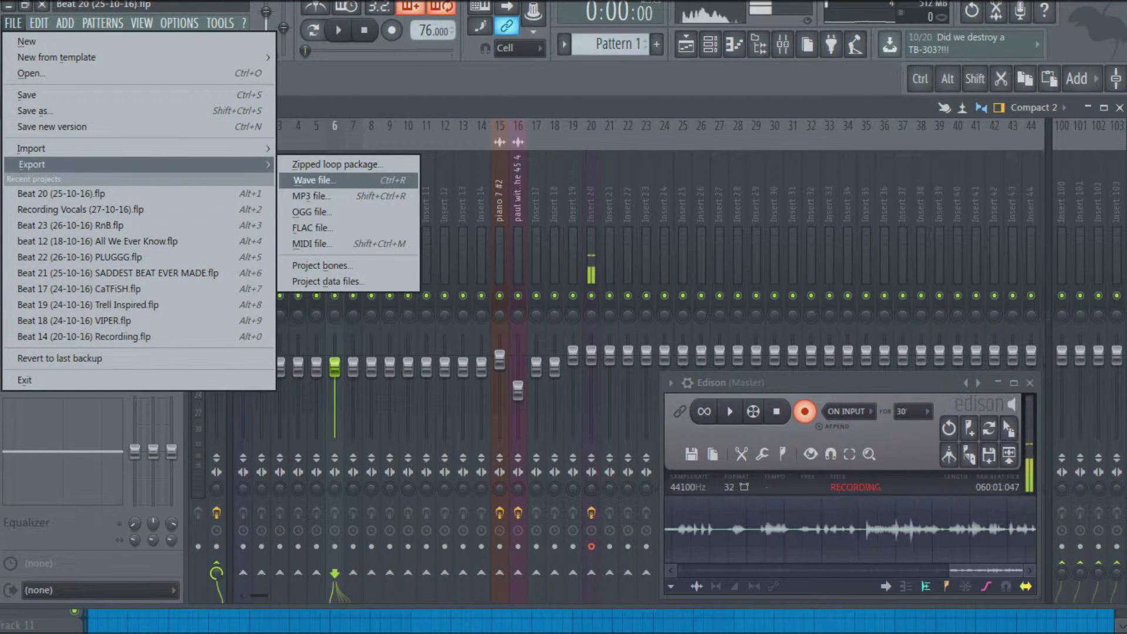
click(314, 180)
click(420, 368)
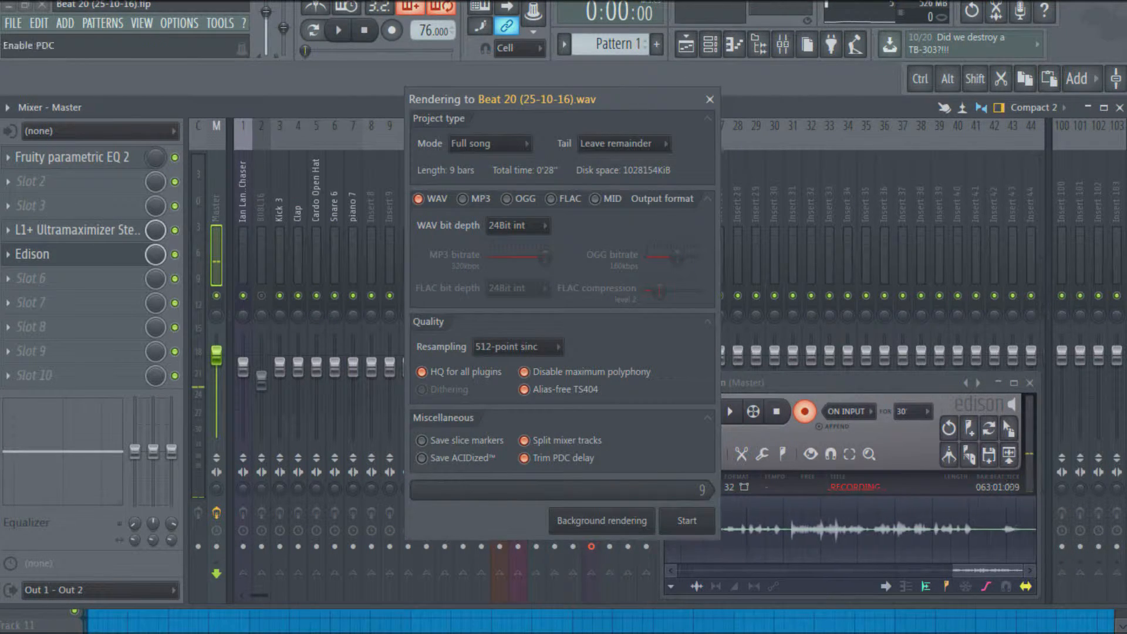
click(524, 440)
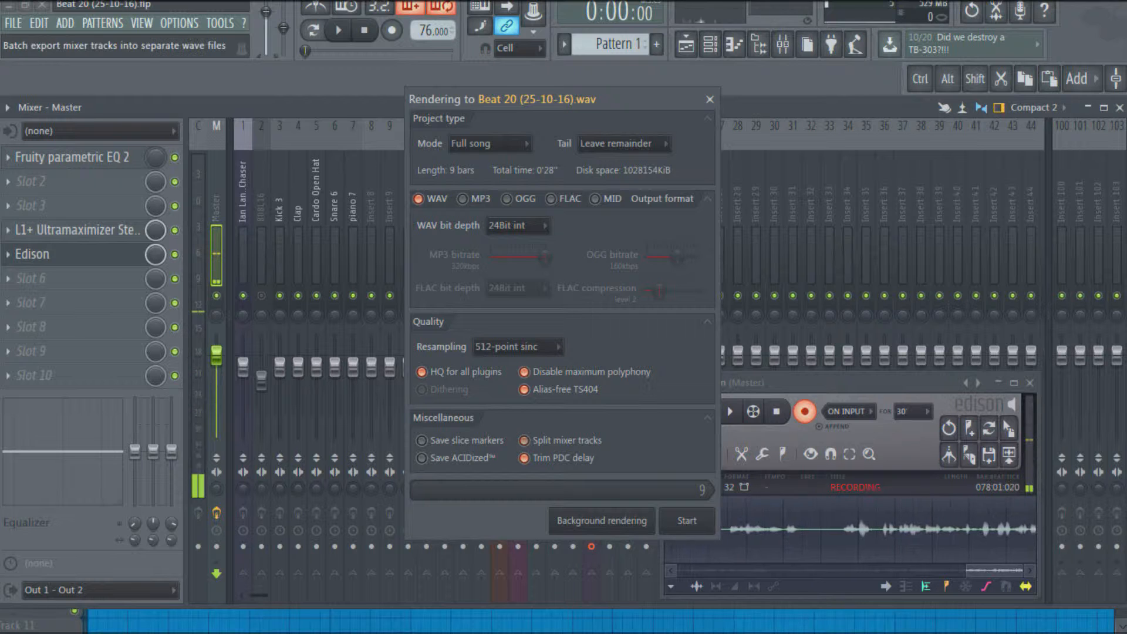
click(525, 440)
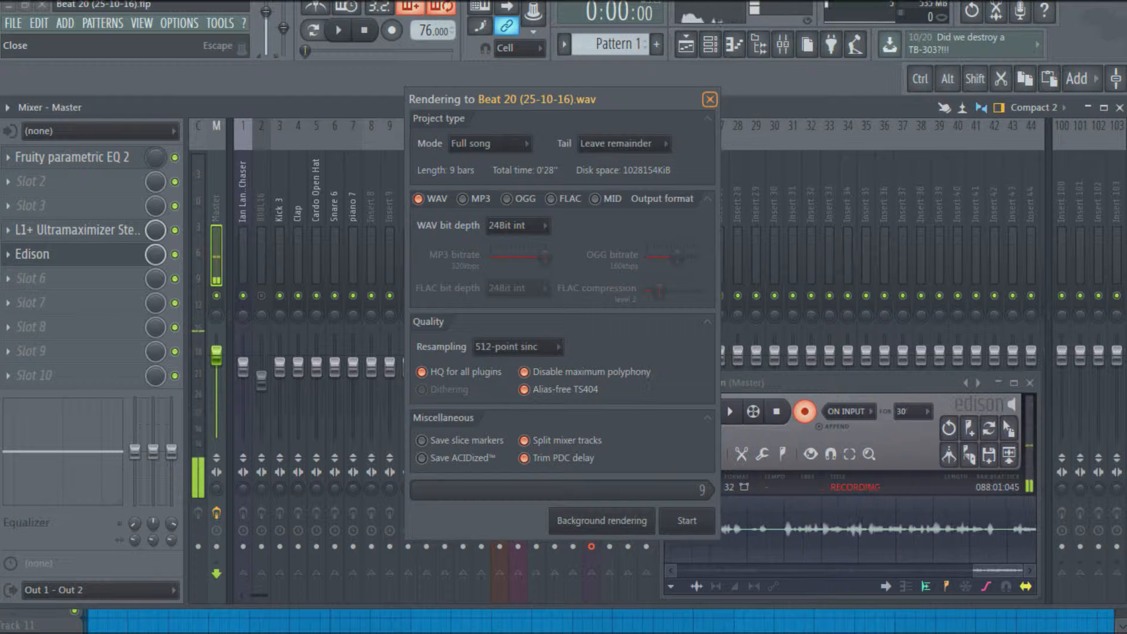
click(710, 100)
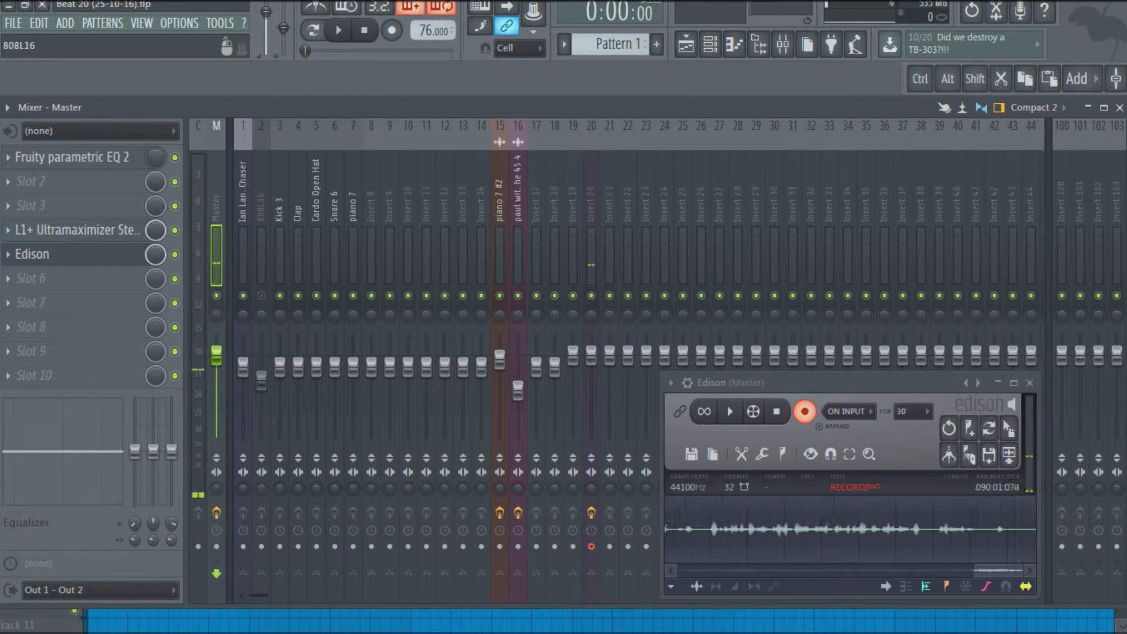
Inspect the first mixer track, the Kick 3 track and the Master track's effect slots.
click(243, 258)
click(279, 258)
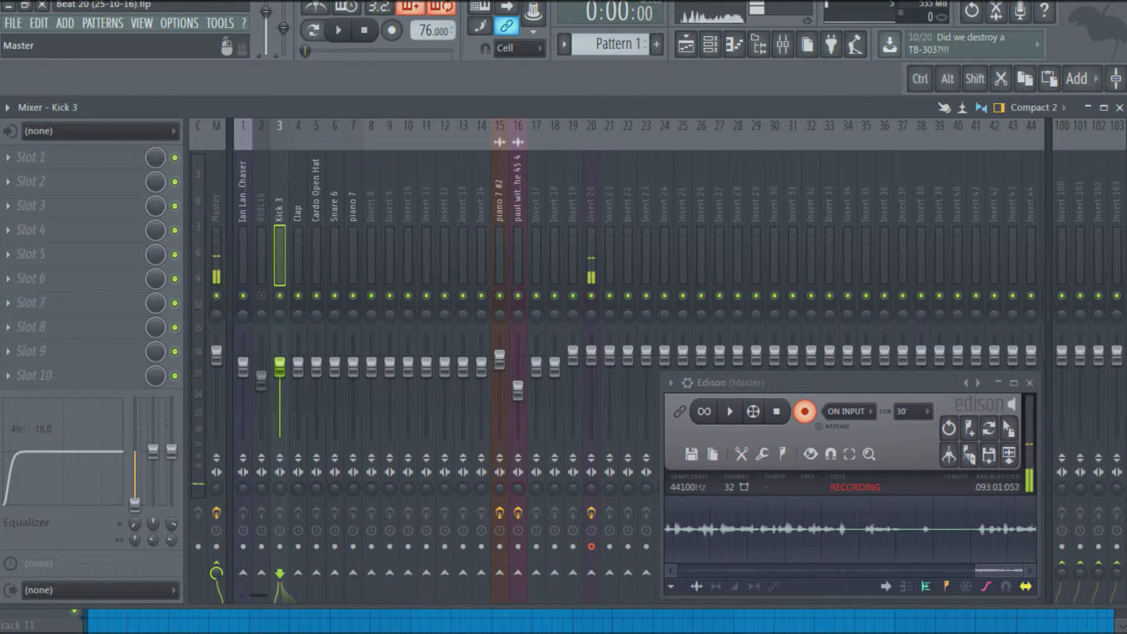
click(216, 259)
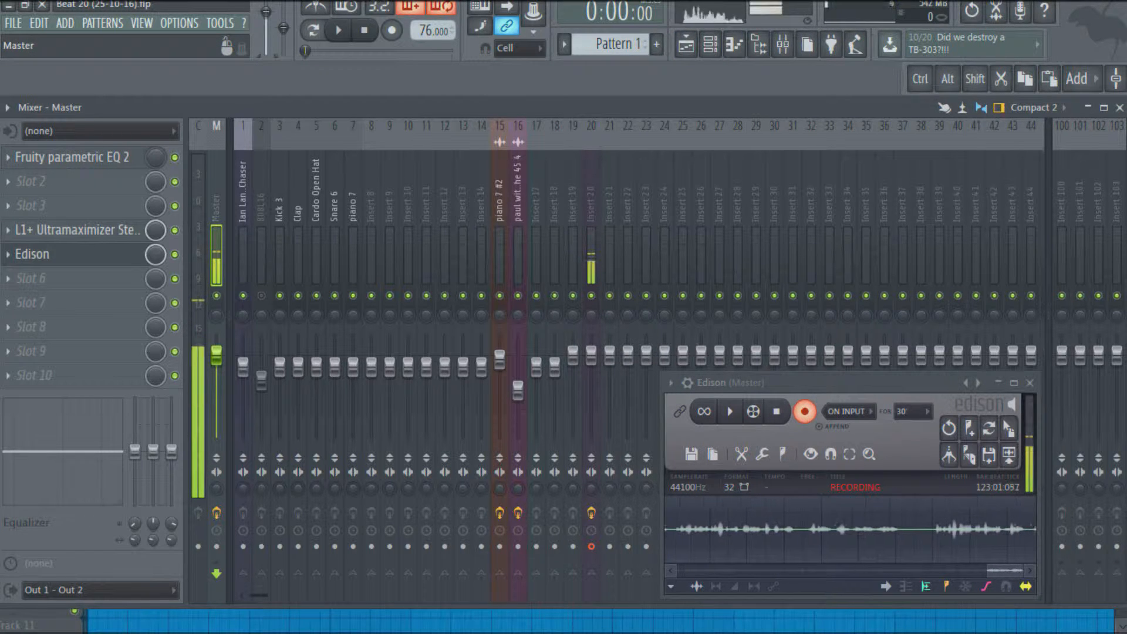
Play the beat to check the threshold of the Master track's L1+ Ultramaximizer Stereo limiter, and close the plugin.
click(78, 230)
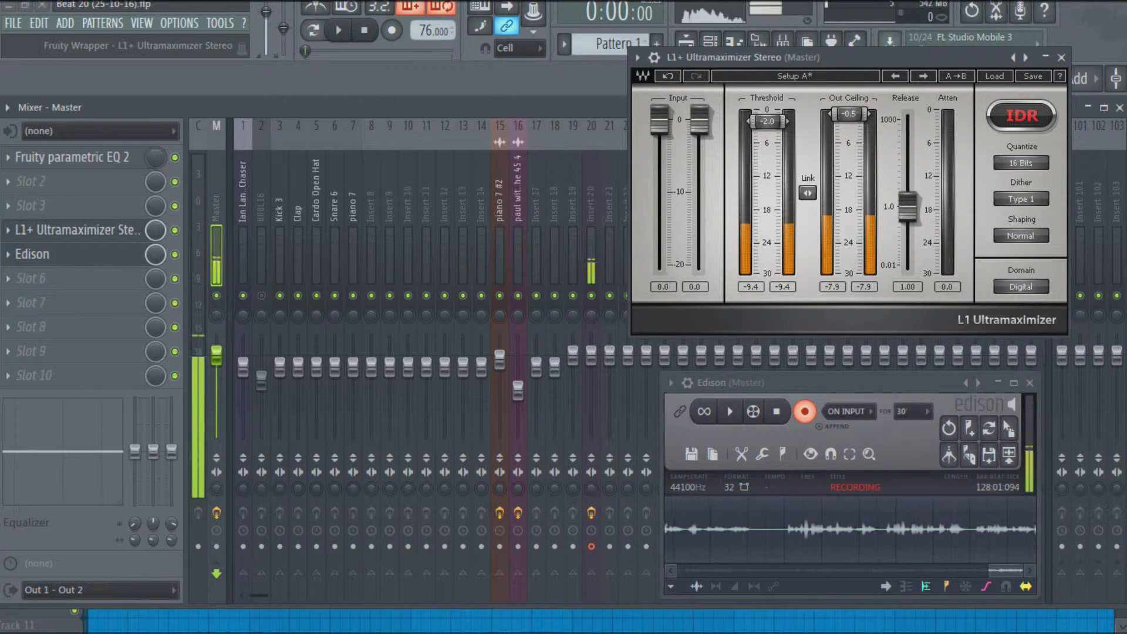
key(space)
mouse_move(767, 121)
mouse_down()
mouse_move(768, 154)
mouse_move(767, 121)
mouse_up()
key(space)
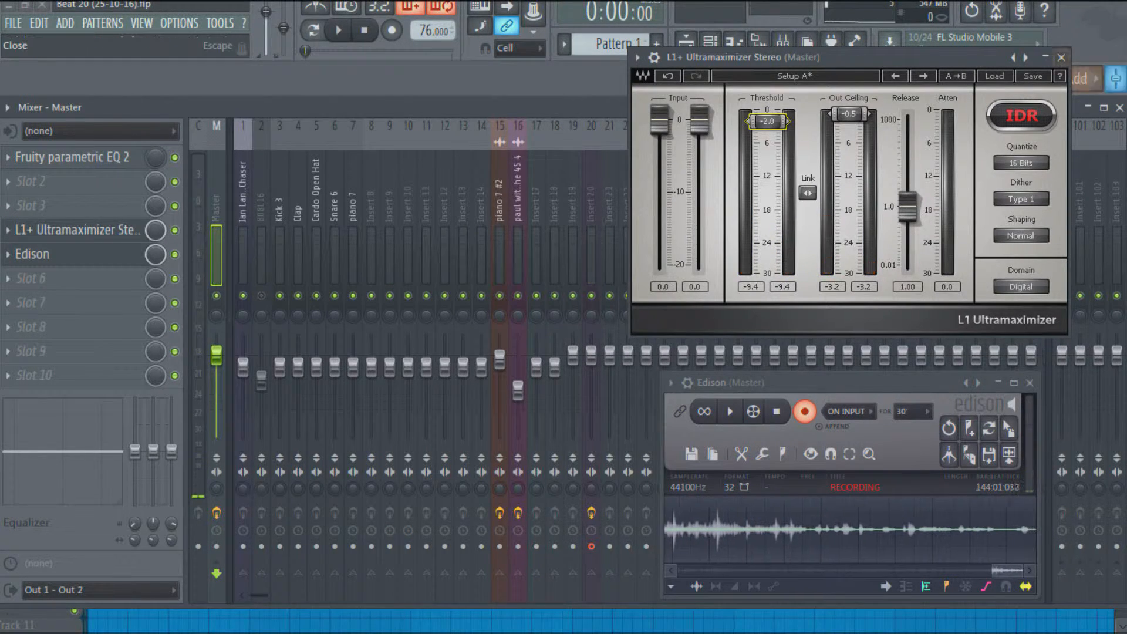
click(1061, 57)
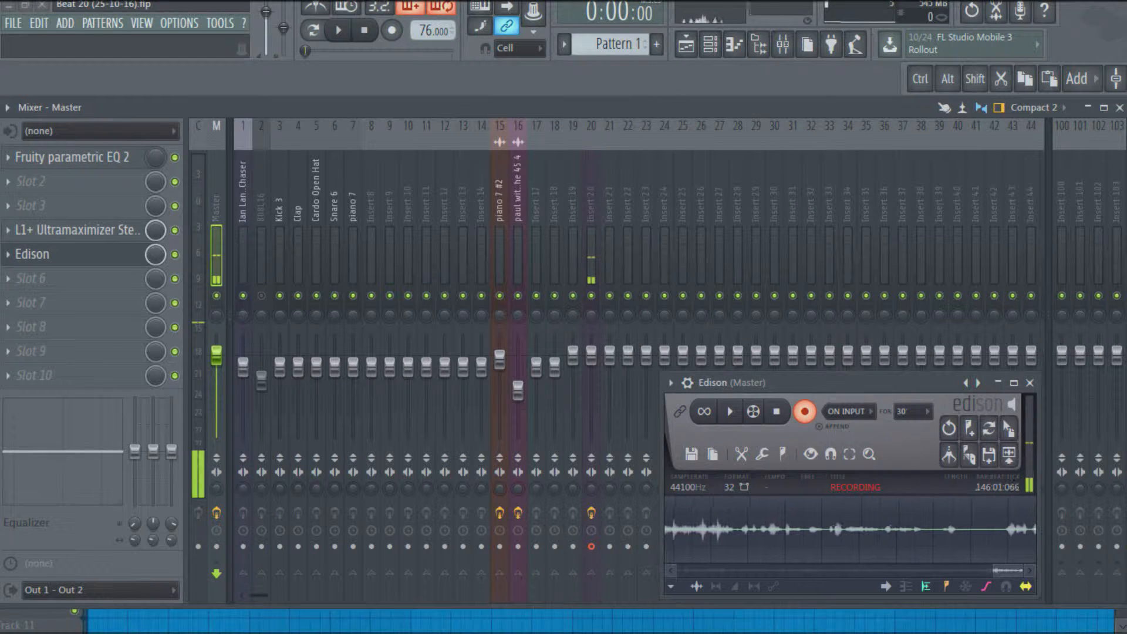
Set up a WAV export named Beat 20 (25-10-16).wav with the bit depth at 24Bit int.
click(13, 23)
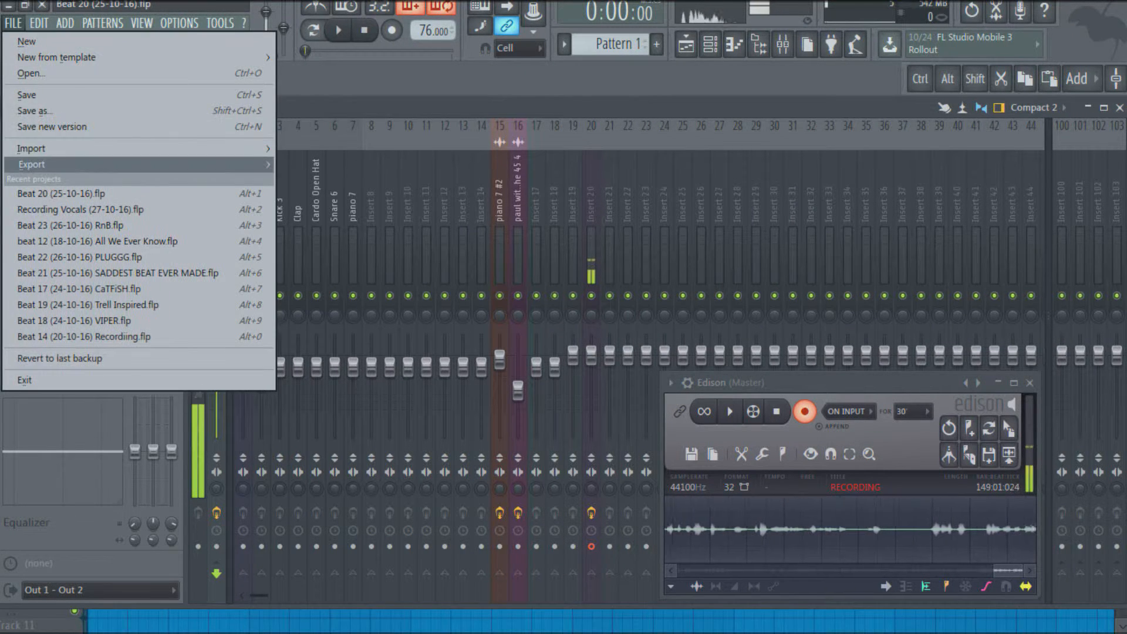
mouse_move(141, 165)
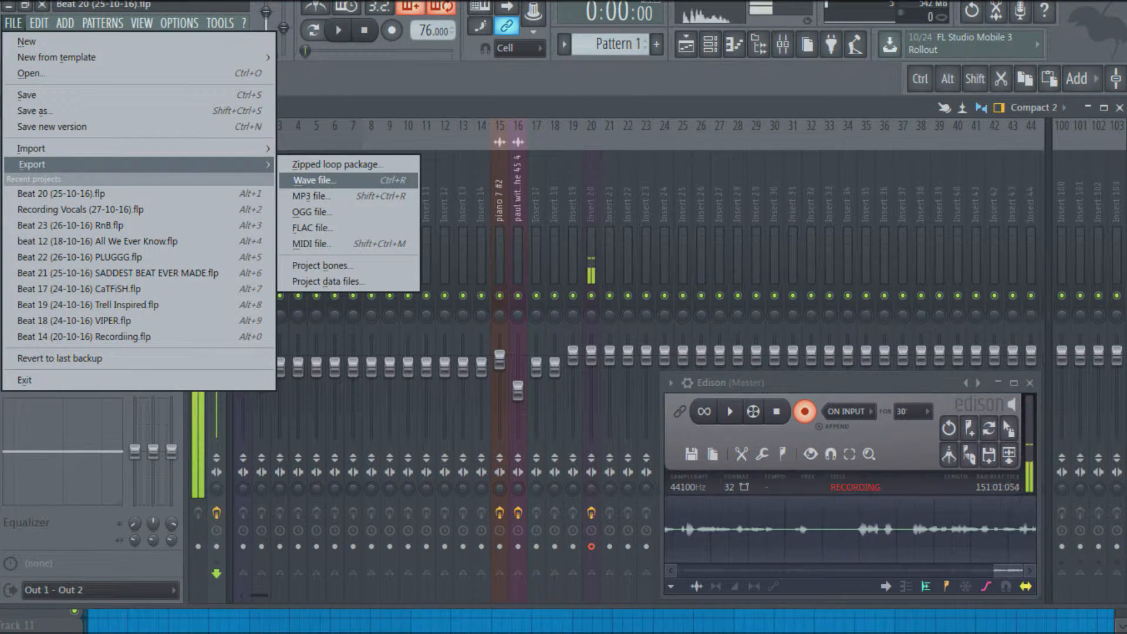
click(311, 180)
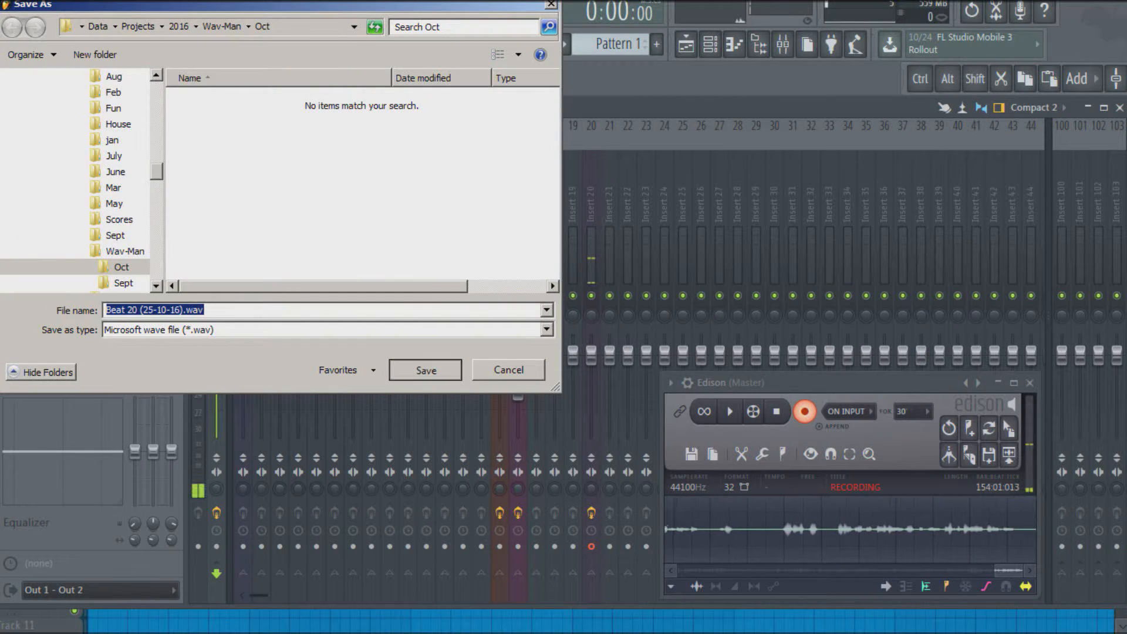
key(Return)
click(518, 225)
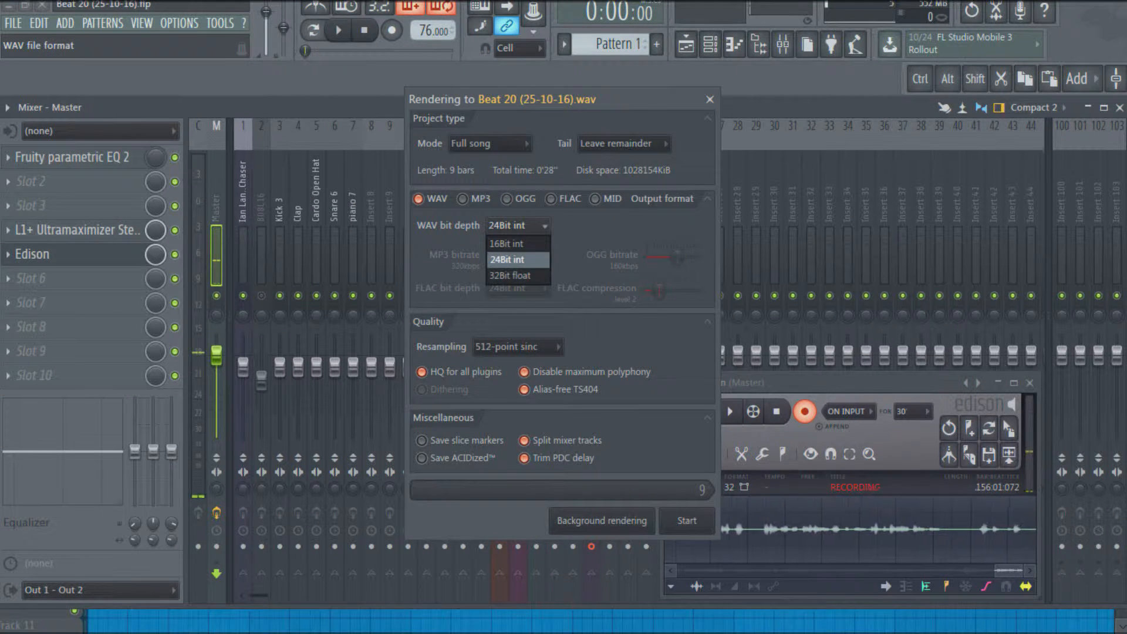
click(518, 260)
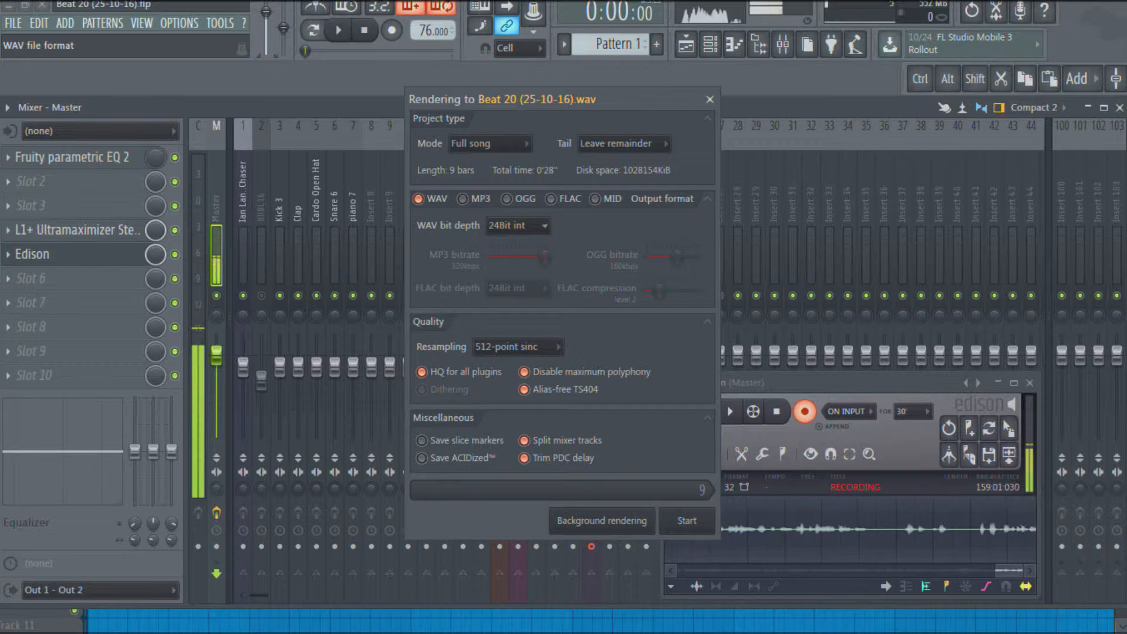
Try the 16Bit int WAV bit depth and return the setting to 24Bit int.
click(518, 226)
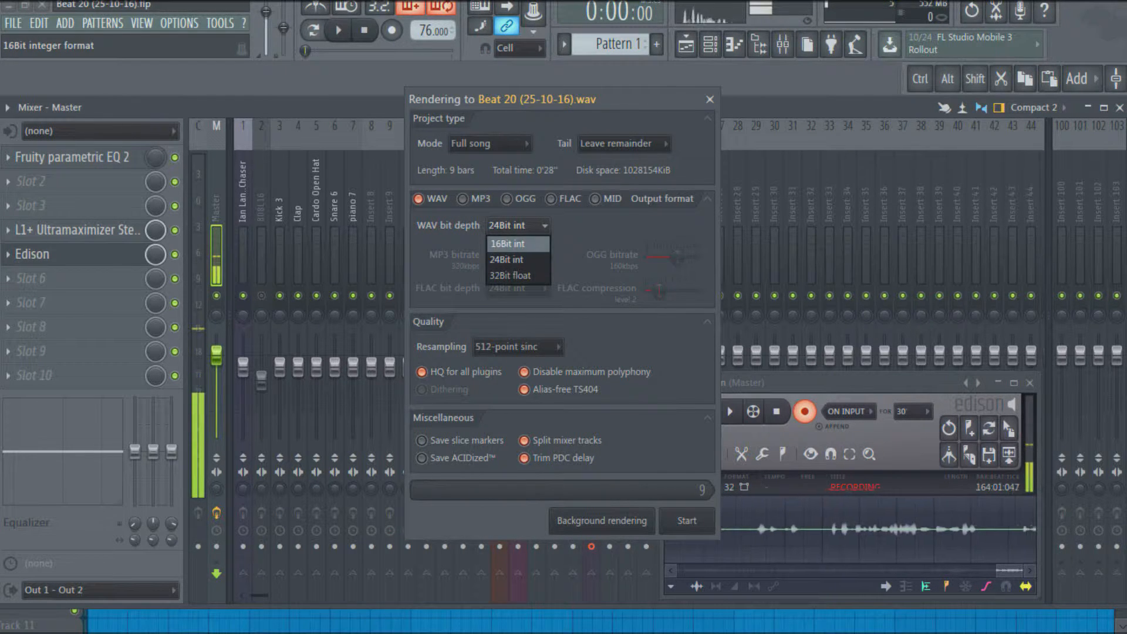
click(518, 244)
click(518, 226)
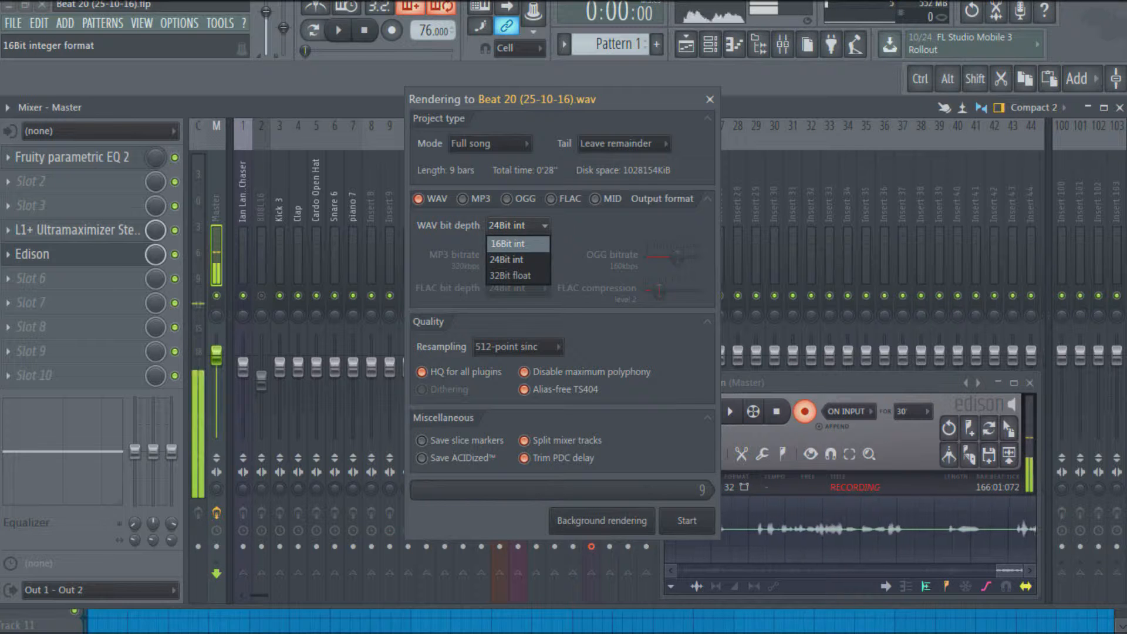
click(518, 242)
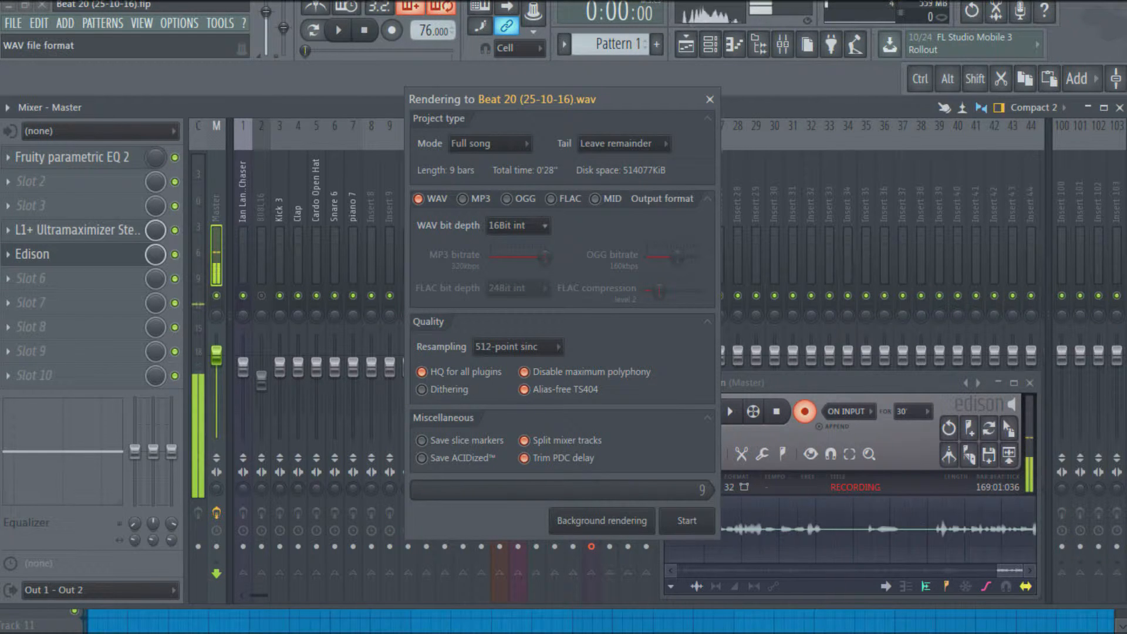
click(518, 225)
click(518, 254)
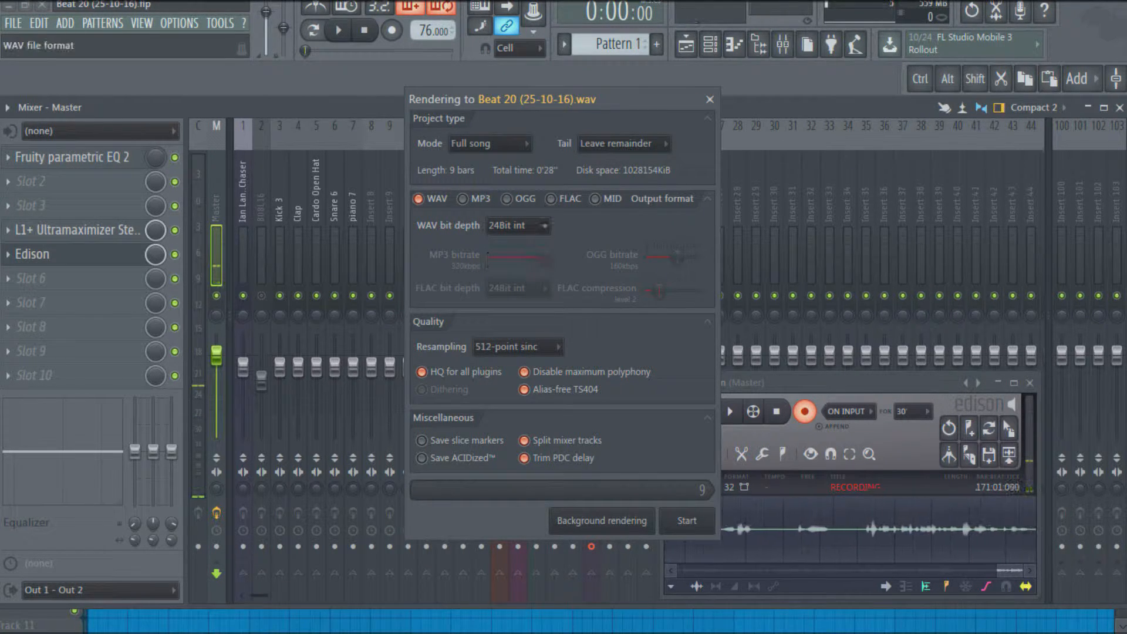
Compare the WAV bit depth options once more by choosing 16Bit int and switching back to 24Bit int.
click(518, 226)
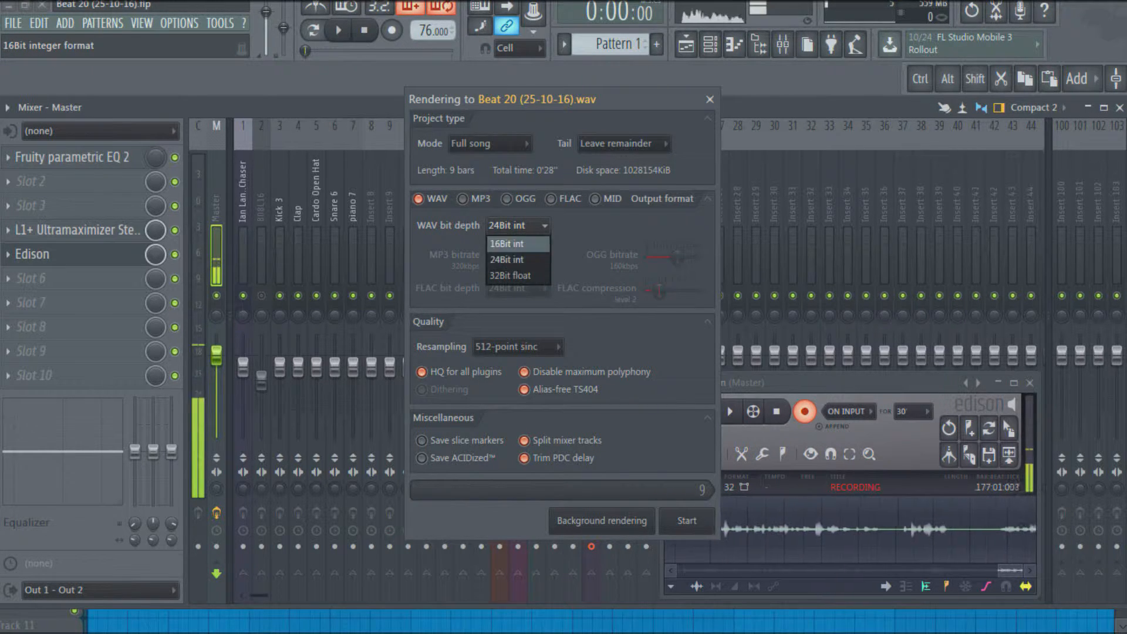
click(518, 225)
click(518, 225)
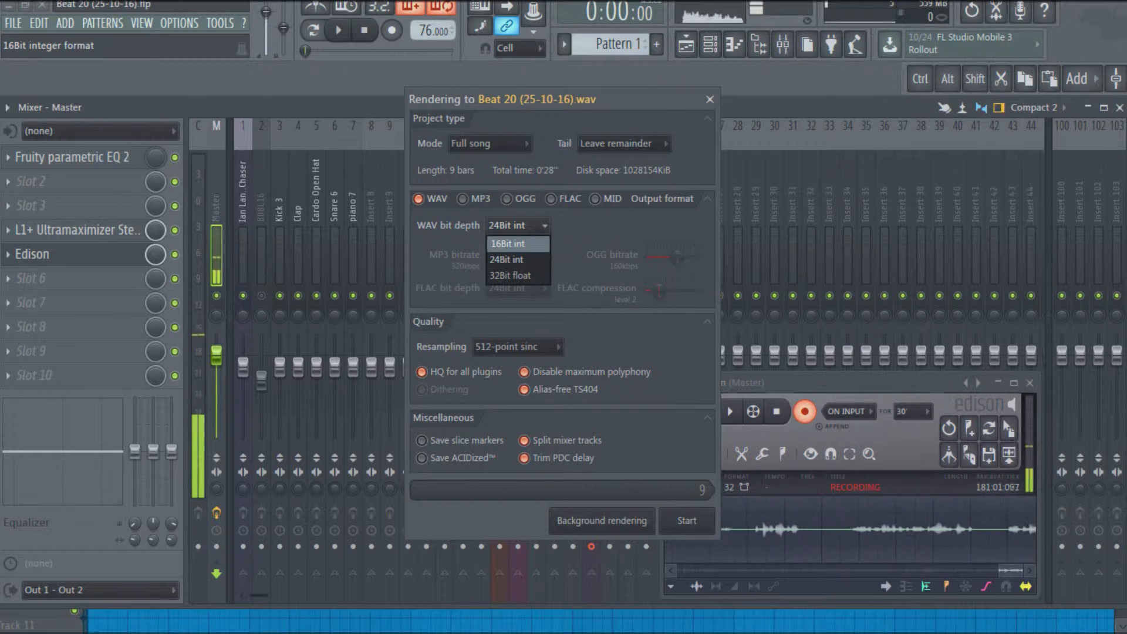
click(518, 243)
click(518, 225)
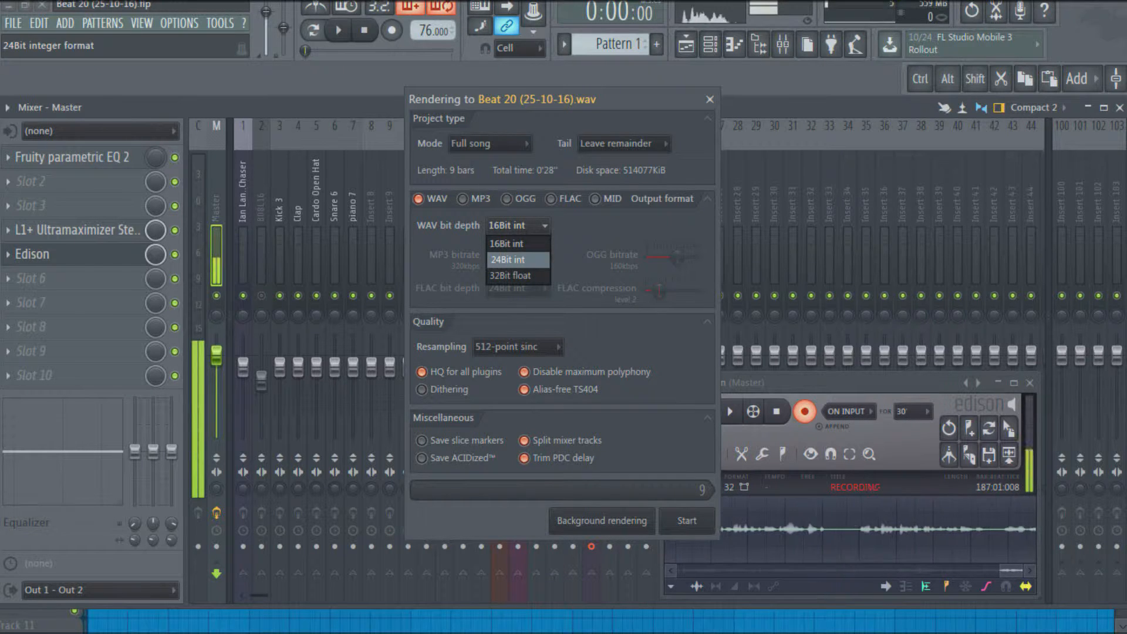
click(517, 243)
click(518, 226)
click(518, 259)
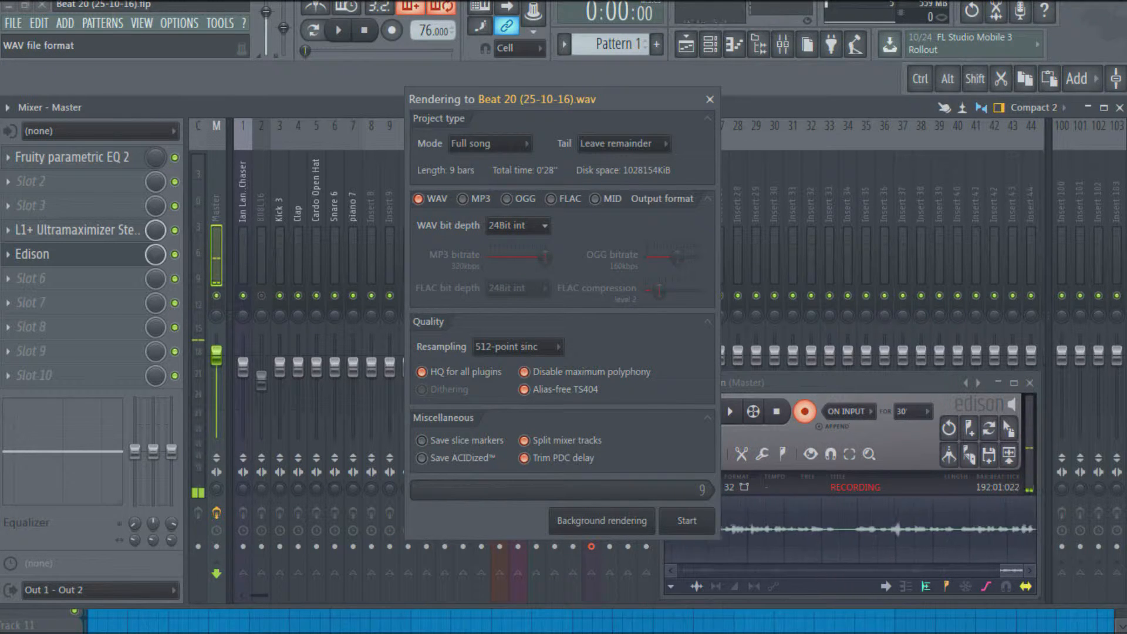
Review the 16Bit int, 24Bit int and 32Bit float choices for the WAV bit depth, keeping 24Bit int.
click(518, 226)
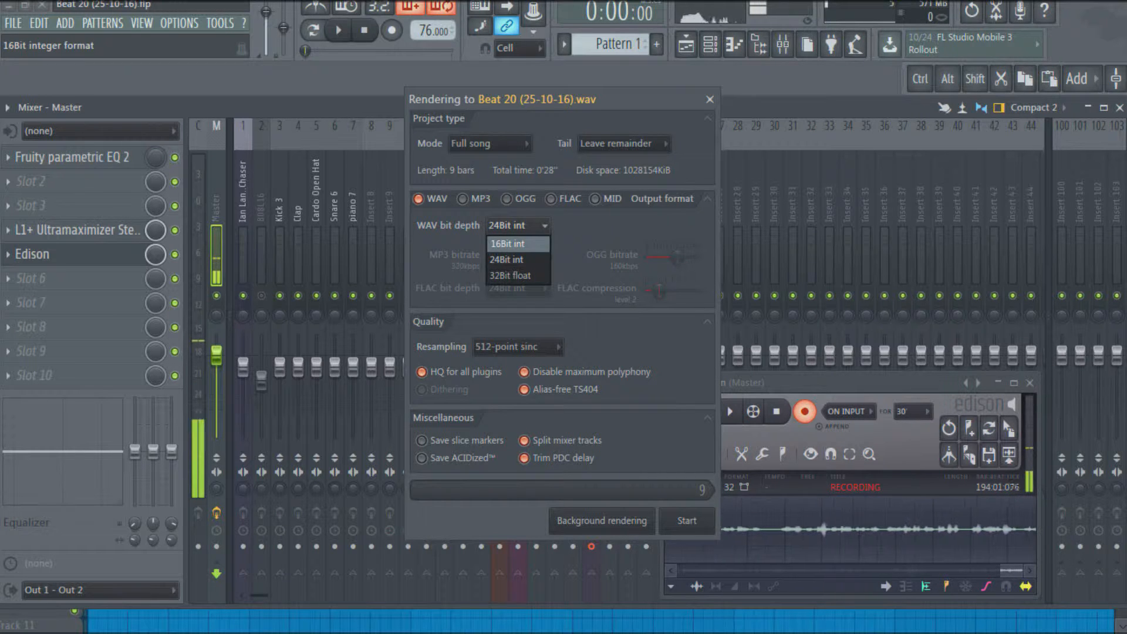
click(518, 259)
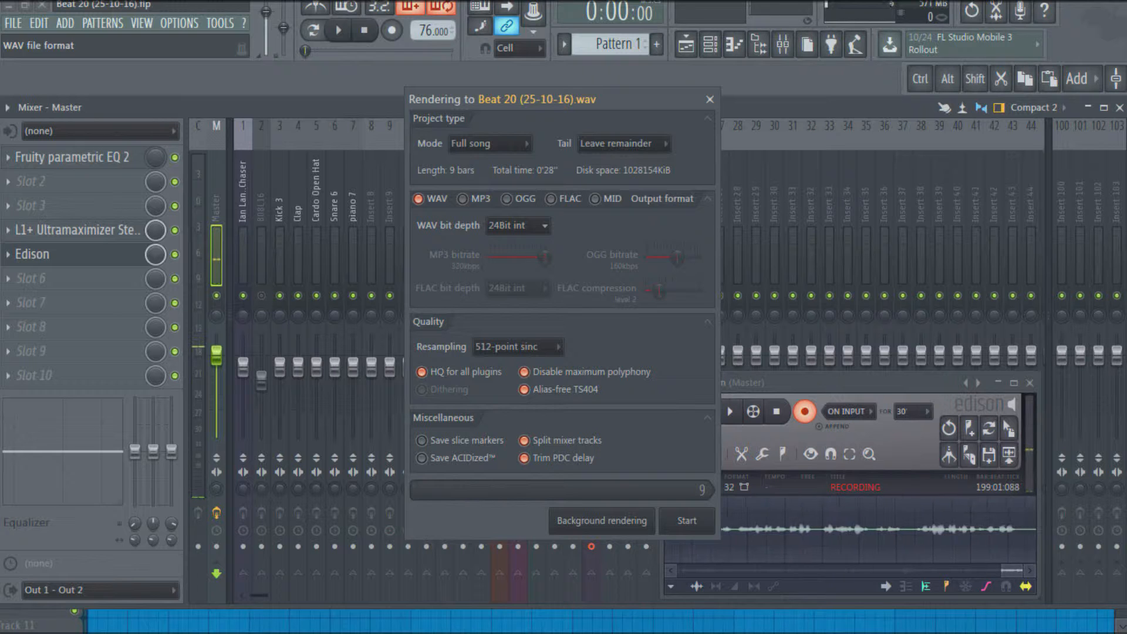
click(518, 225)
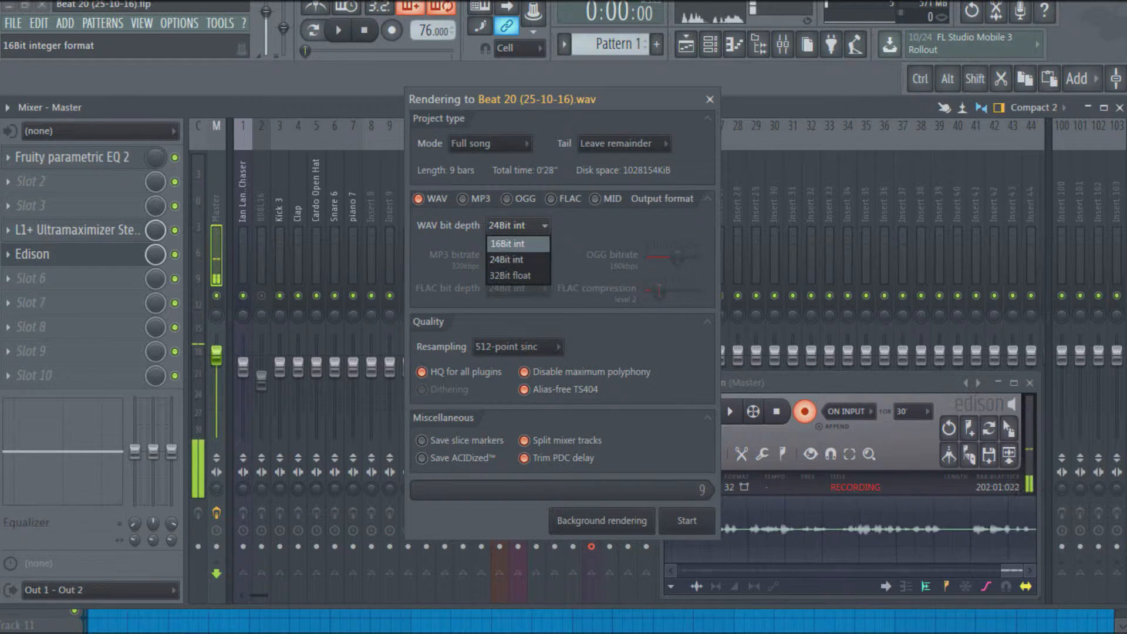
click(518, 225)
click(518, 225)
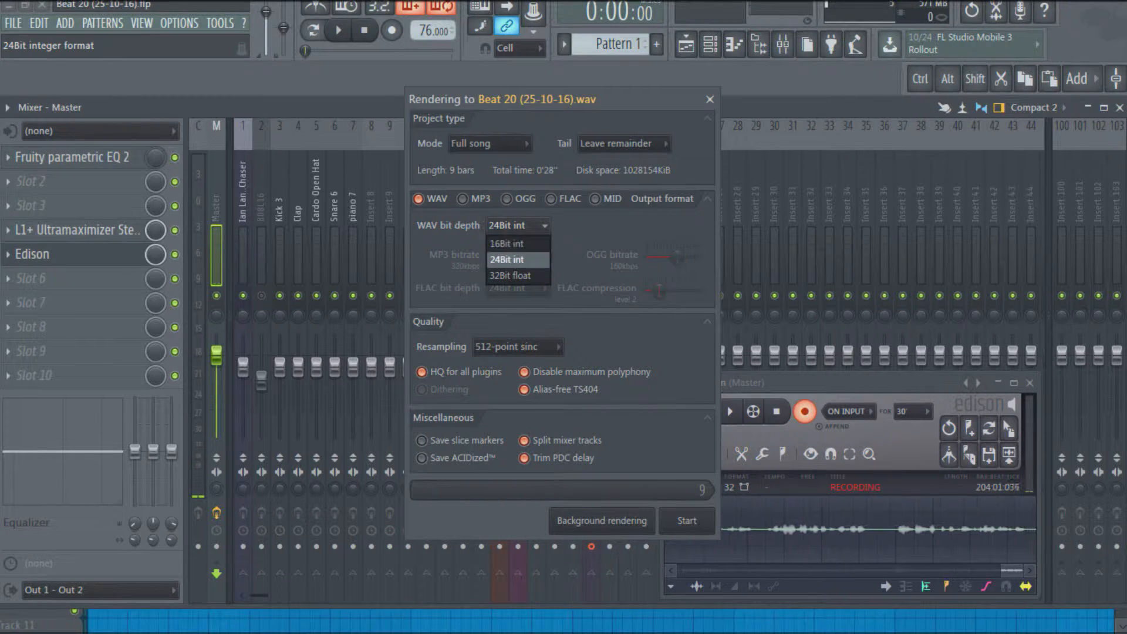
click(516, 260)
click(518, 225)
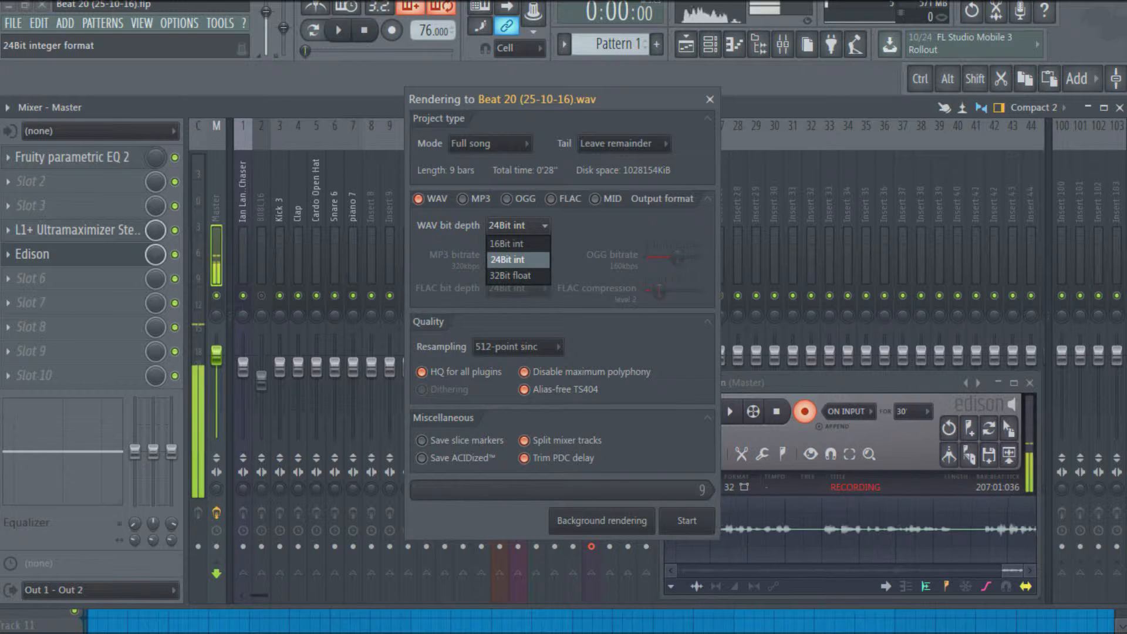
click(518, 244)
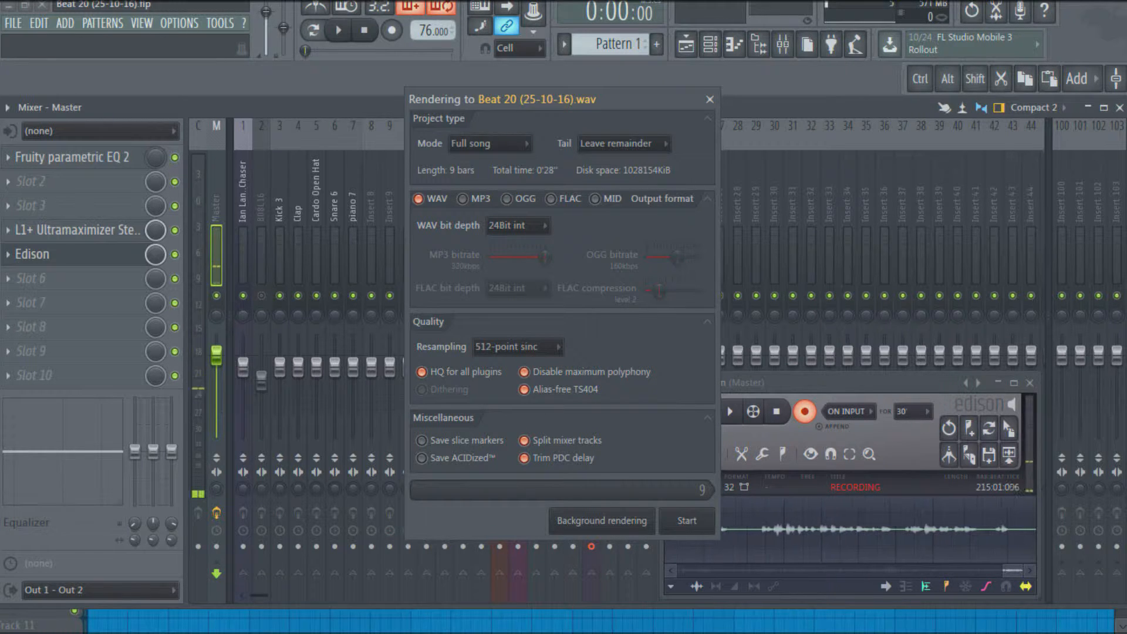
Try MP3 as the output format with the bitrate at 320kbps, and leave the render settings without exporting.
click(463, 199)
click(419, 199)
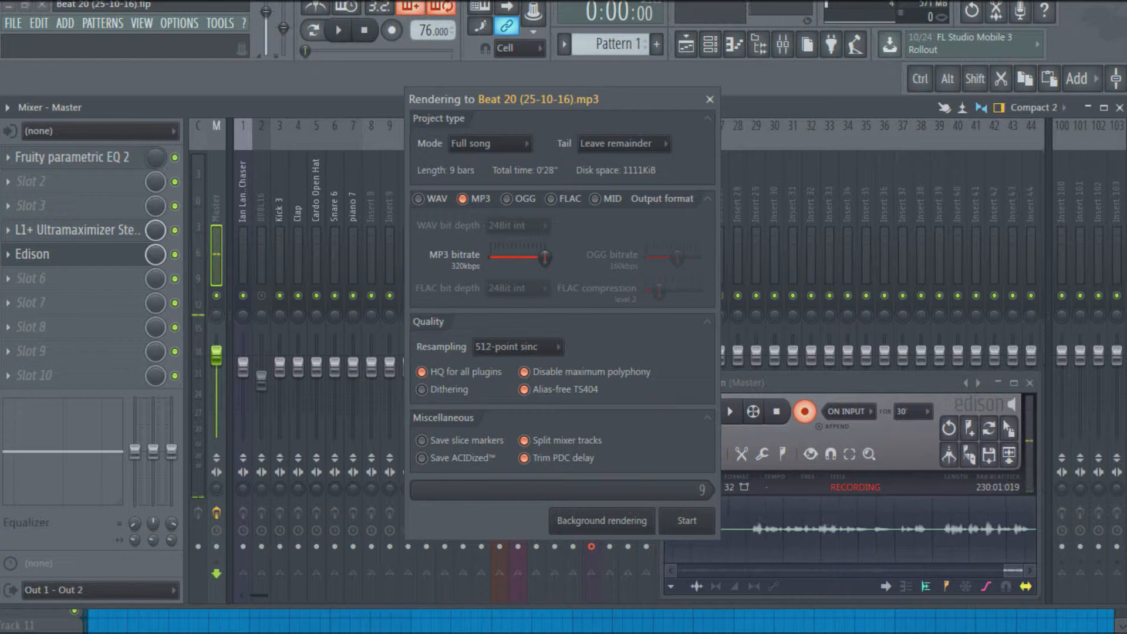
drag(533, 257, 544, 257)
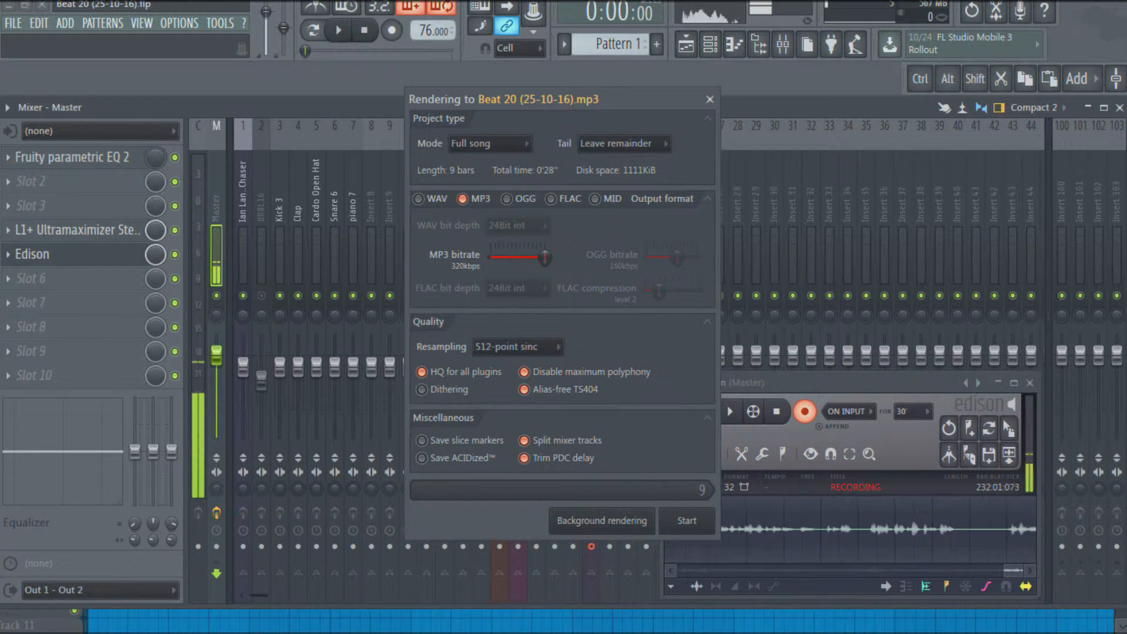
drag(558, 99, 548, 85)
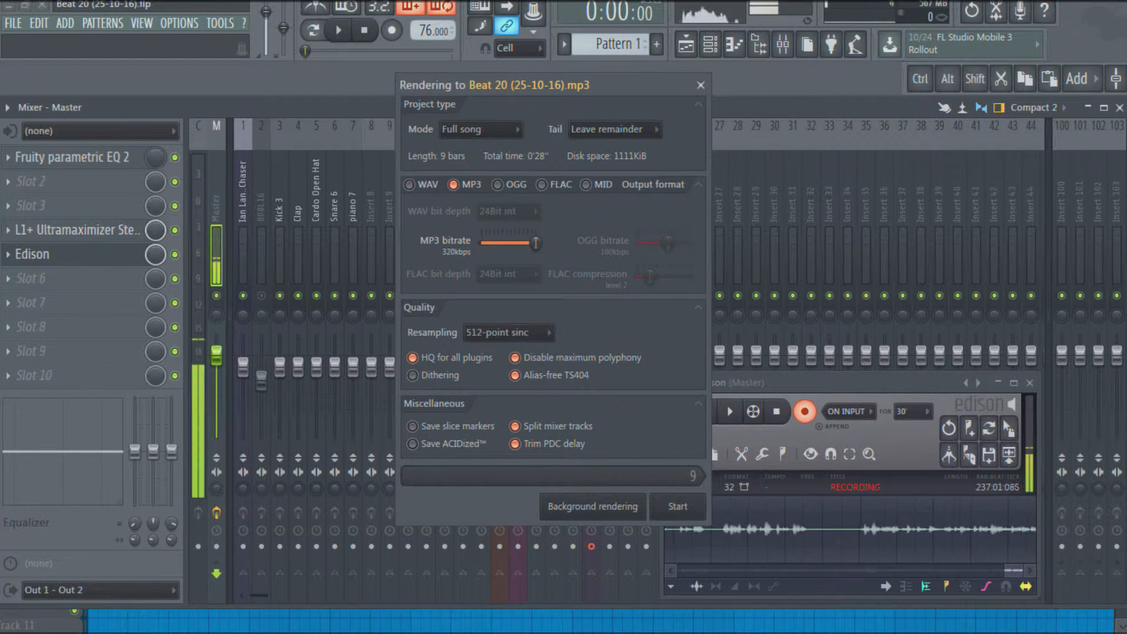
drag(535, 243, 531, 244)
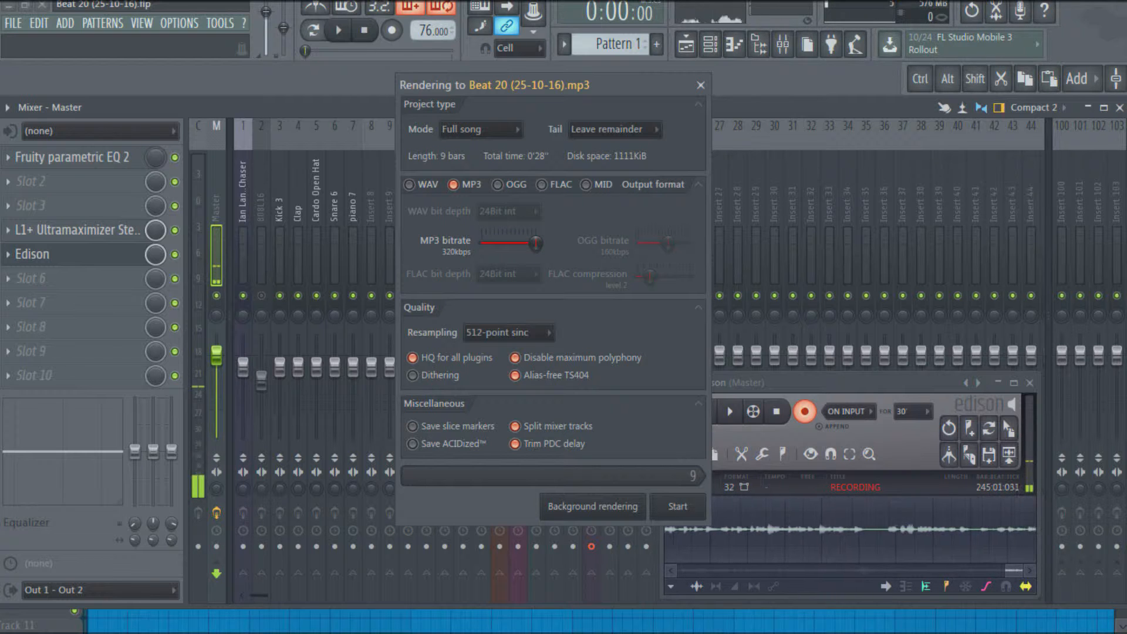
mouse_move(535, 243)
mouse_down()
mouse_move(521, 243)
mouse_move(535, 243)
mouse_up()
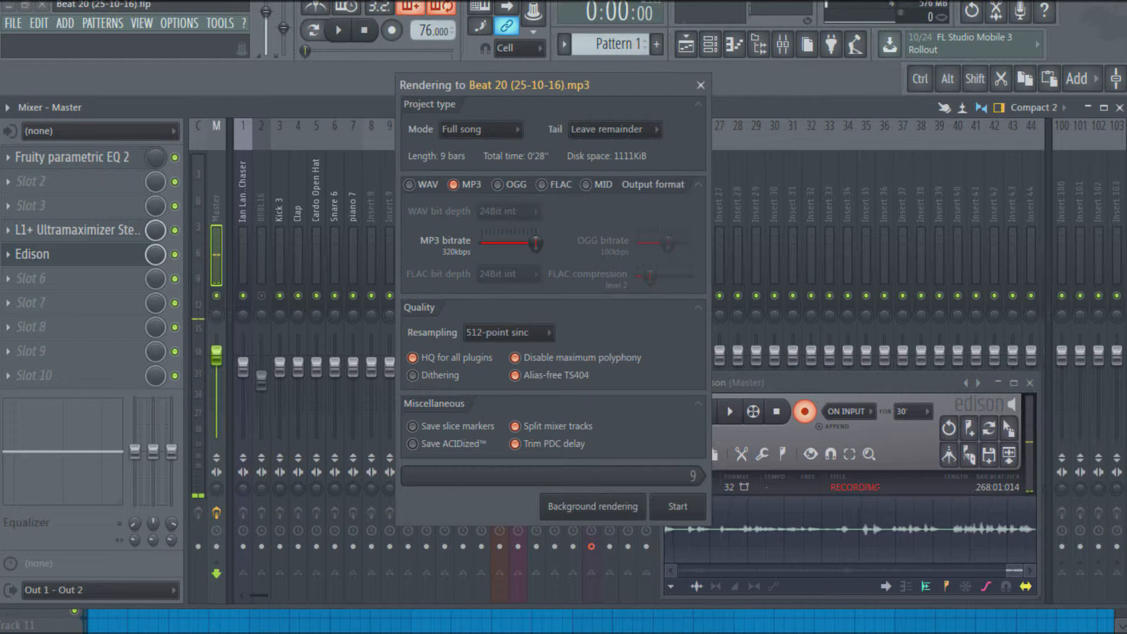
key(Escape)
Try None for the dither in the Master track's L1+ Ultramaximizer Stereo, return it to Type 1, and close the plugin.
click(76, 230)
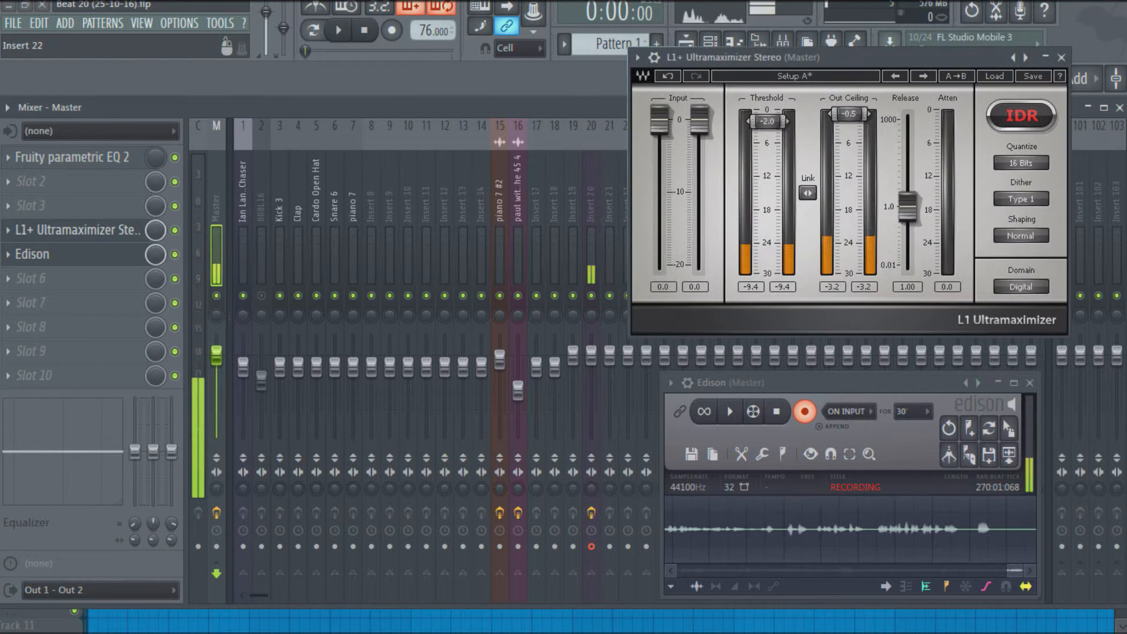
drag(793, 55, 382, 292)
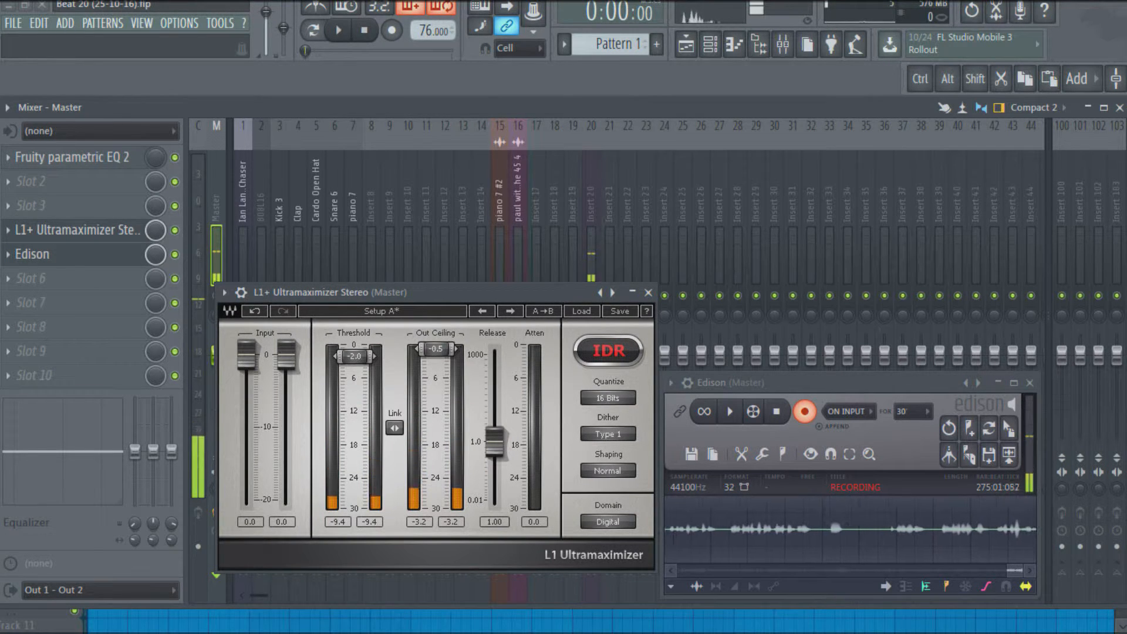
drag(381, 292, 382, 327)
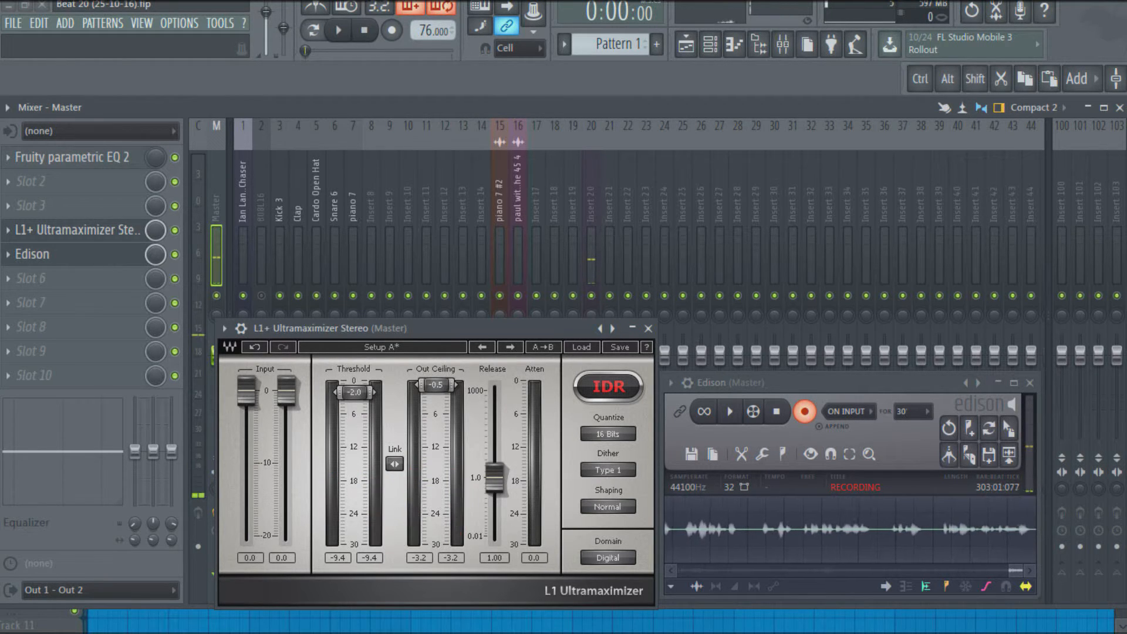
click(608, 471)
click(608, 471)
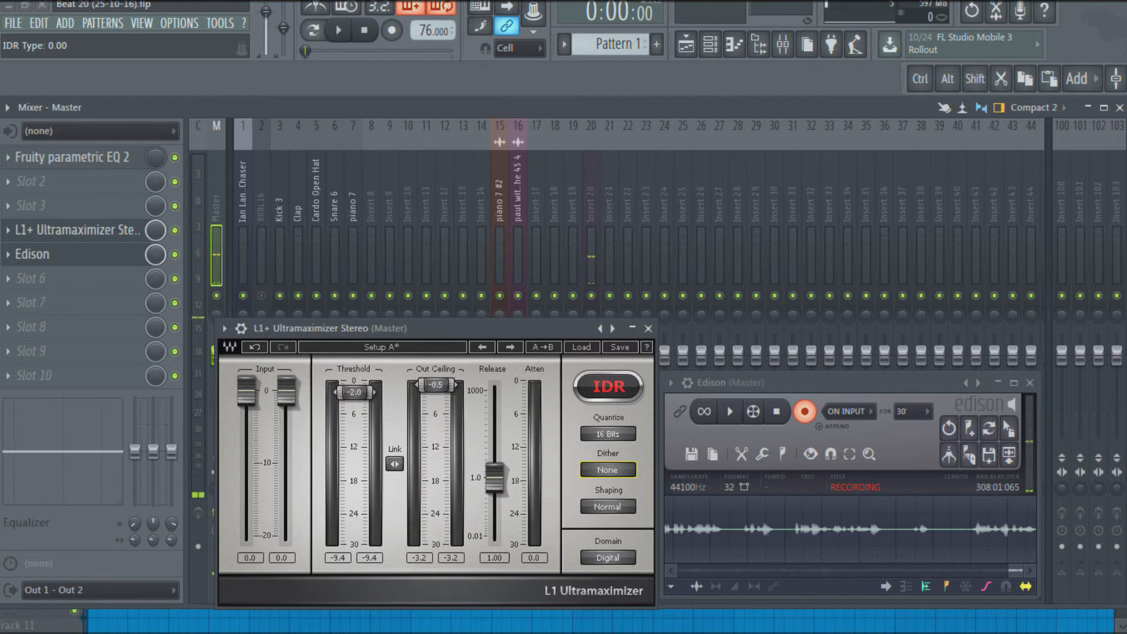
click(609, 470)
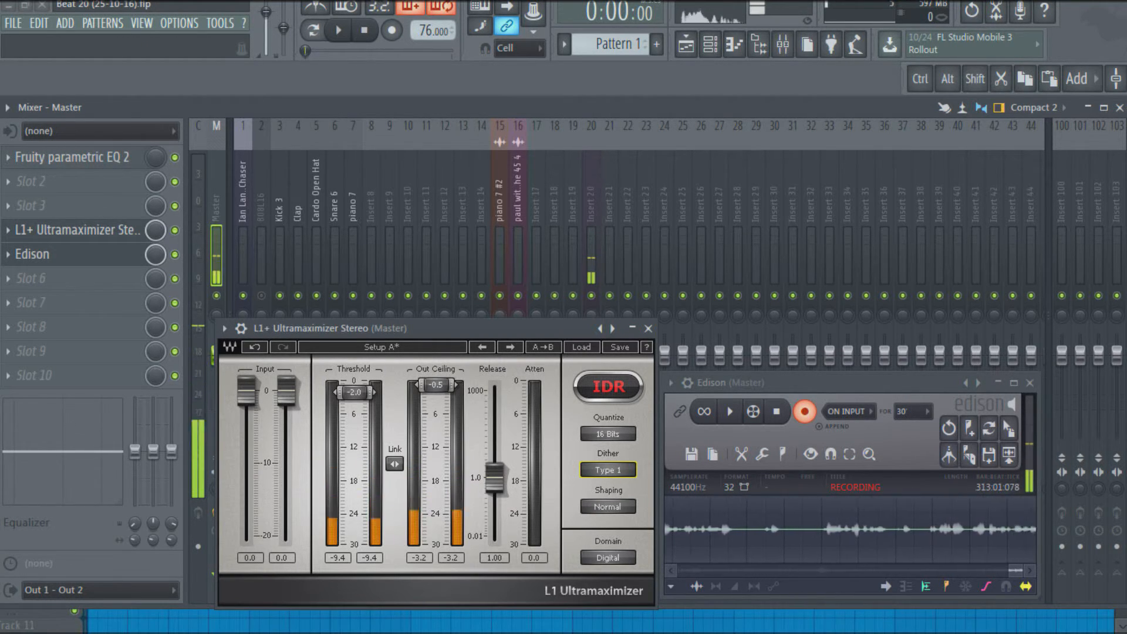
click(648, 329)
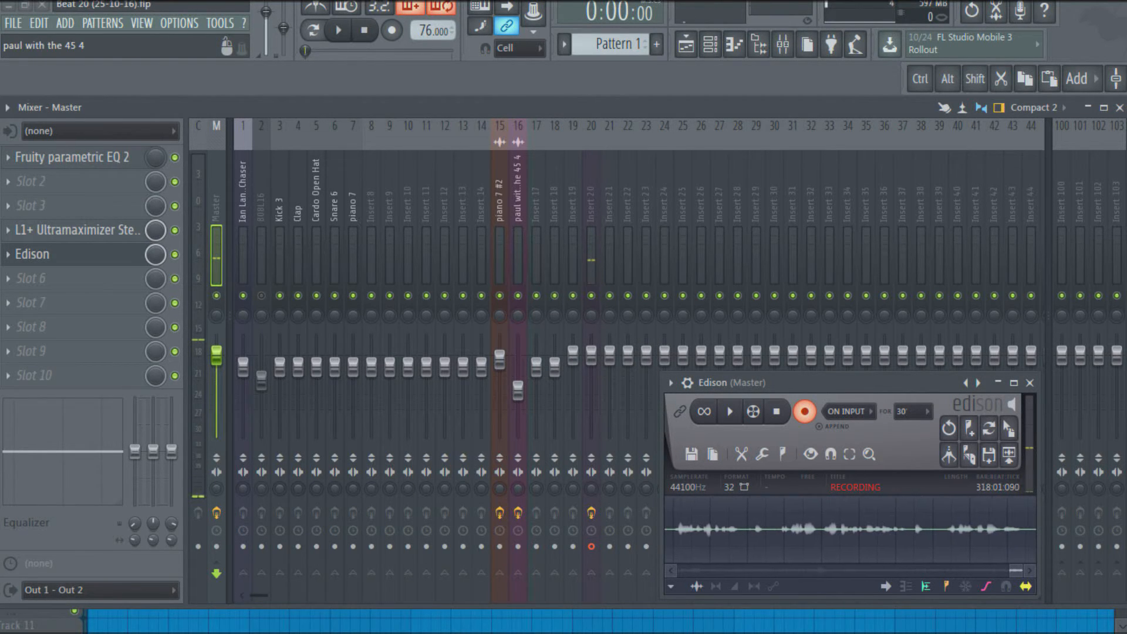
Select the Insert 20 mixer track to show its effects chain.
click(591, 235)
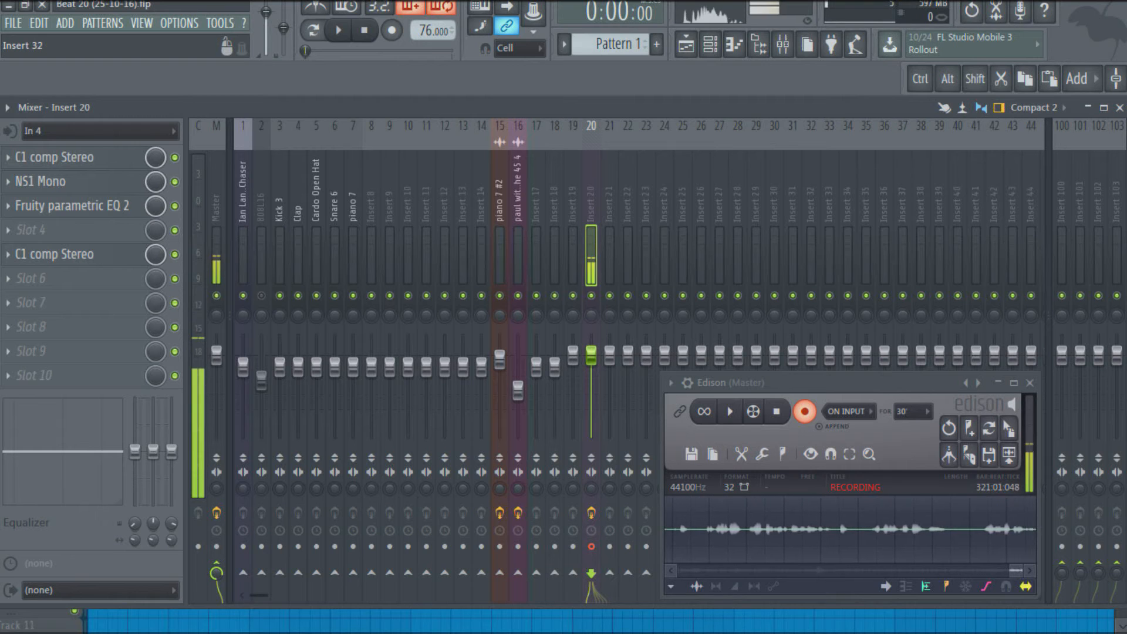